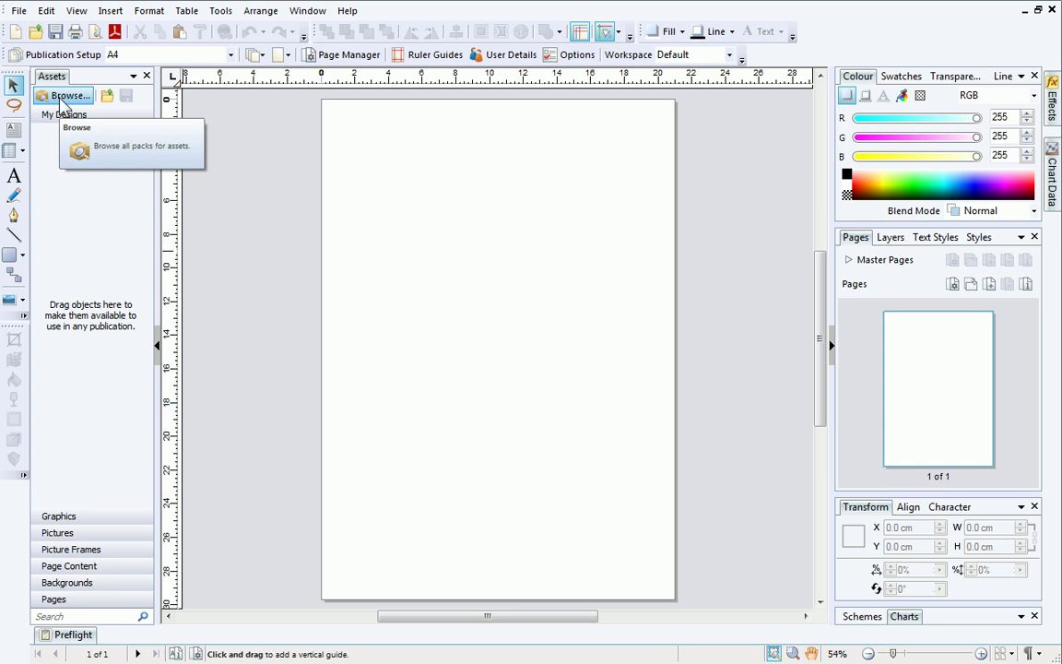
Open the Asset Browser and expand Pack Files > Theme Layouts > Editorial
{"action": "left_click", "coordinate": [63, 96]}
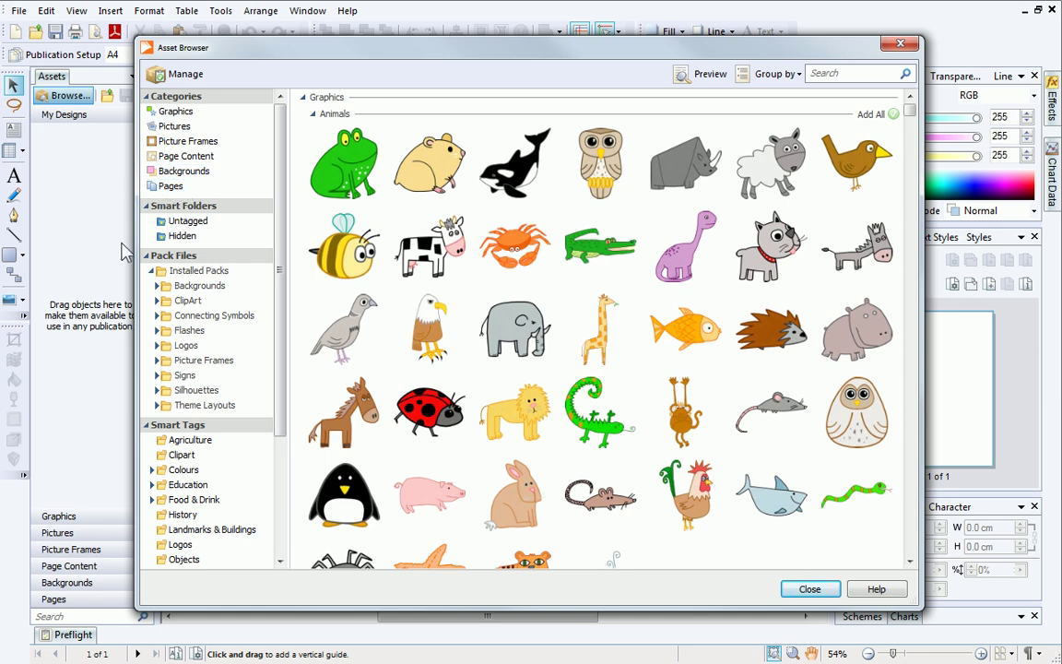
{"action": "left_click", "coordinate": [154, 258]}
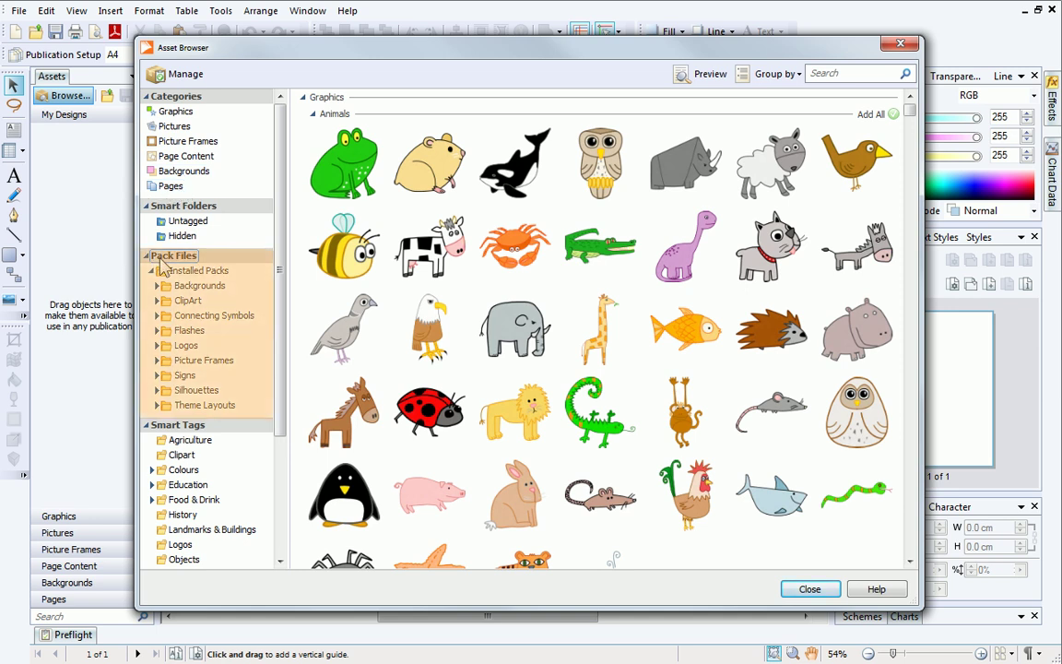
{"action": "left_click", "coordinate": [156, 406]}
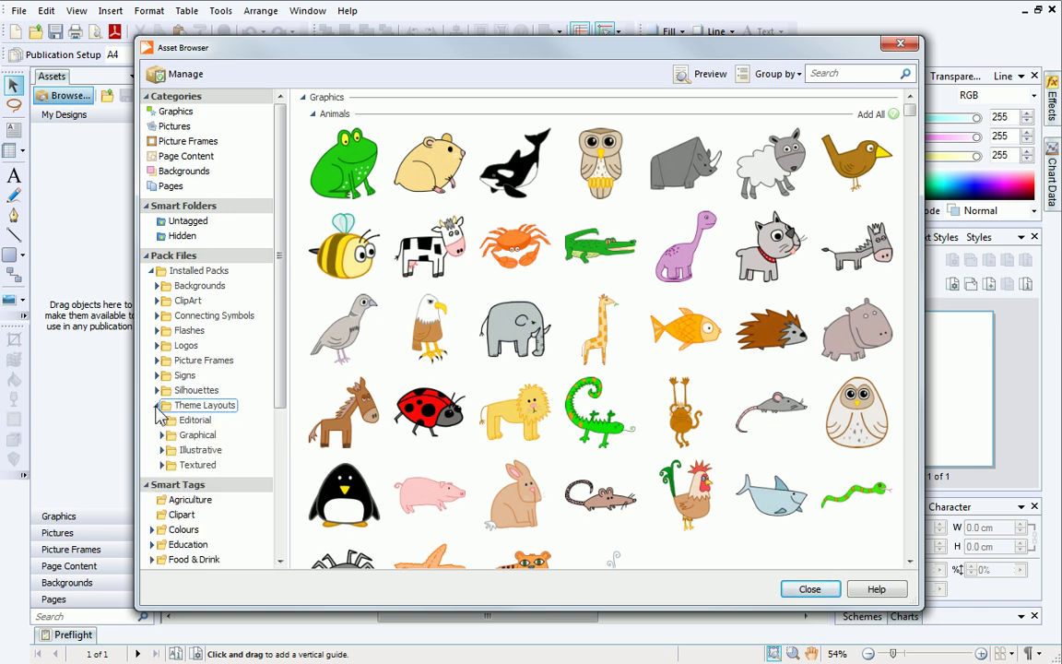
{"action": "left_click", "coordinate": [162, 420]}
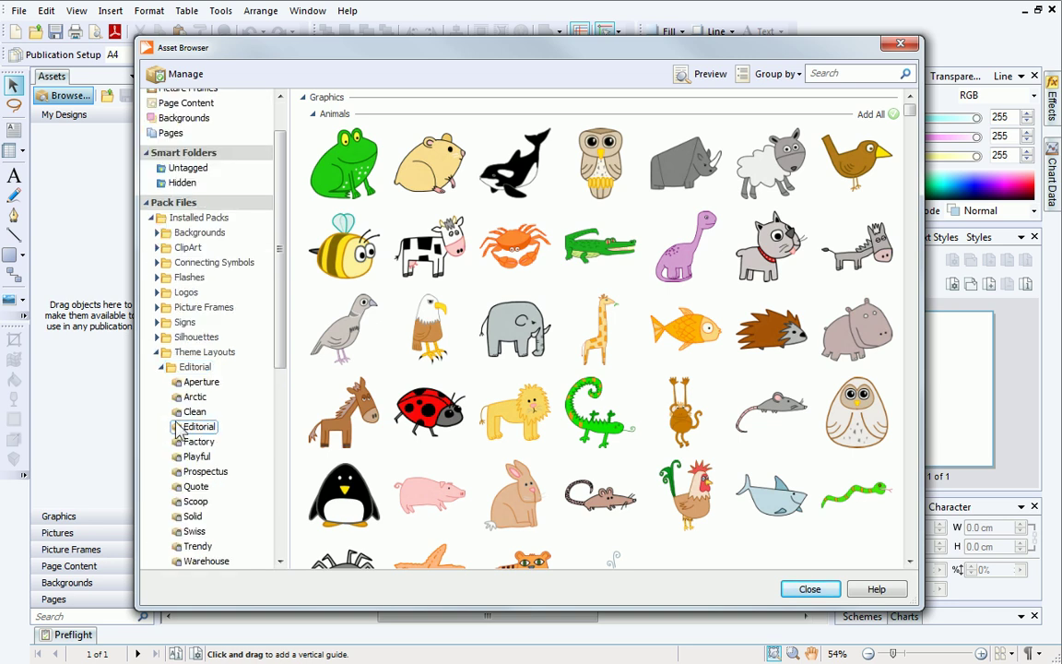
Preview the Editorial, Factory and Textured Doodle themes, then browse the Ecrue theme's assets
{"action": "left_click", "coordinate": [191, 429]}
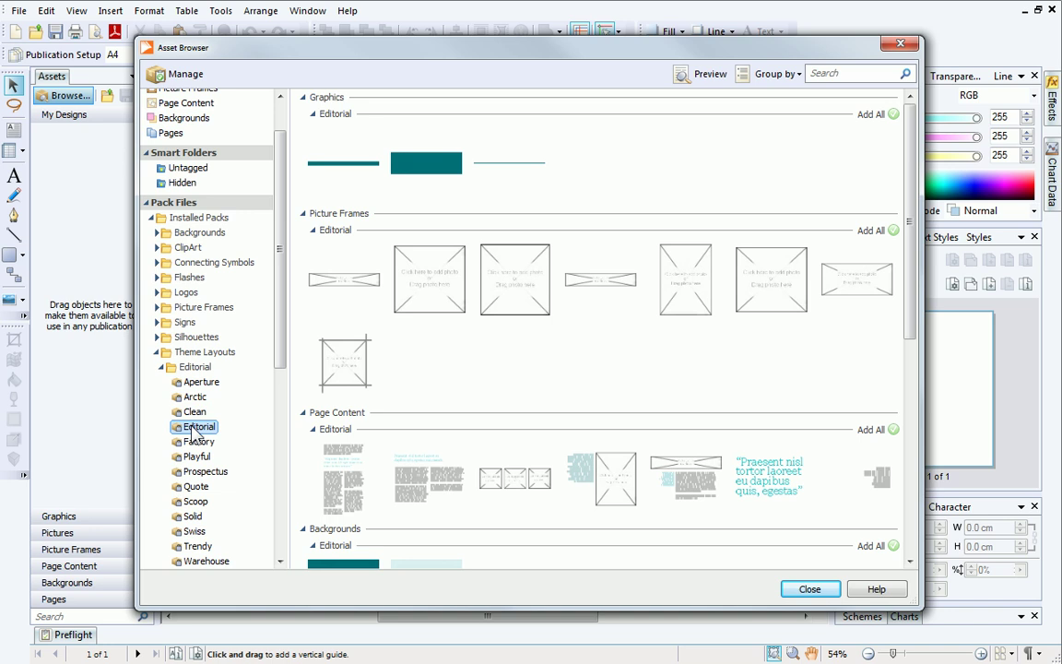
{"action": "left_click", "coordinate": [197, 442]}
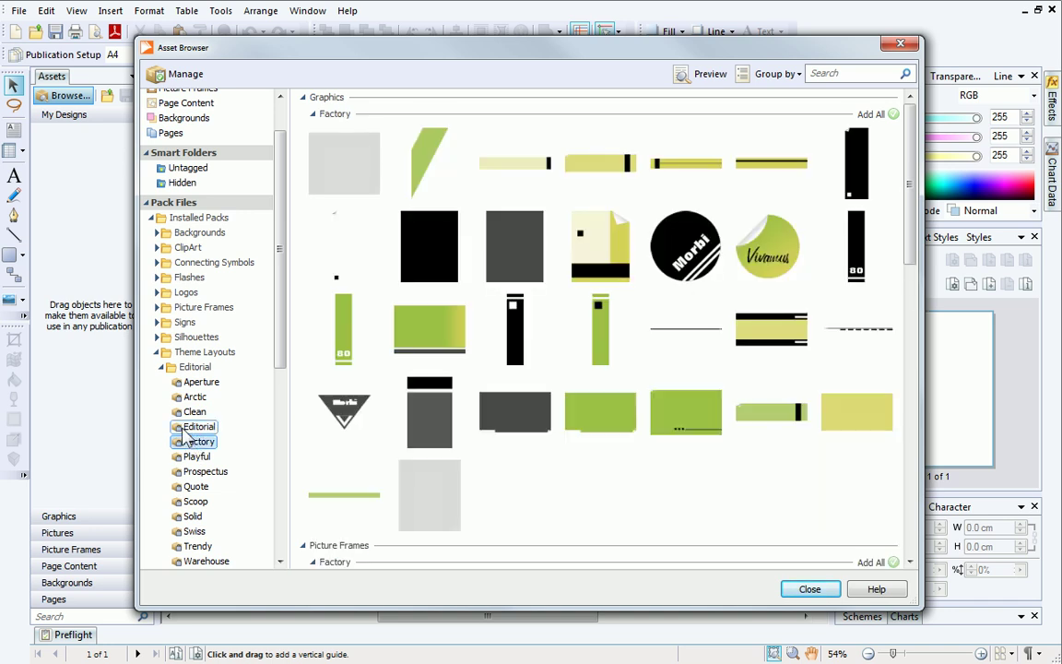
{"action": "left_click", "coordinate": [161, 367]}
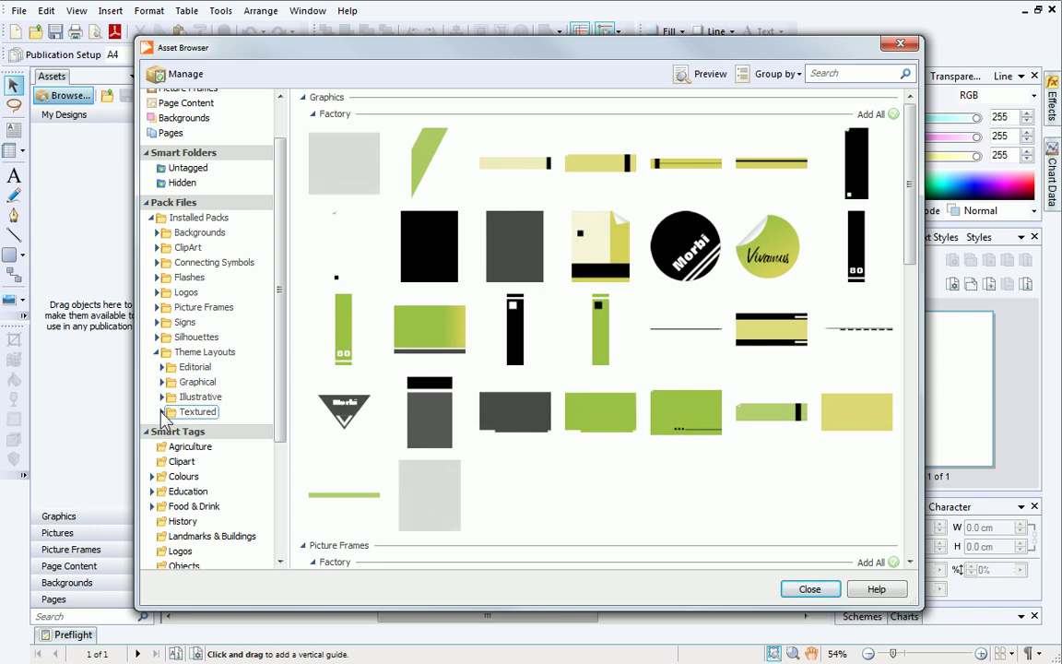
{"action": "left_click", "coordinate": [162, 411]}
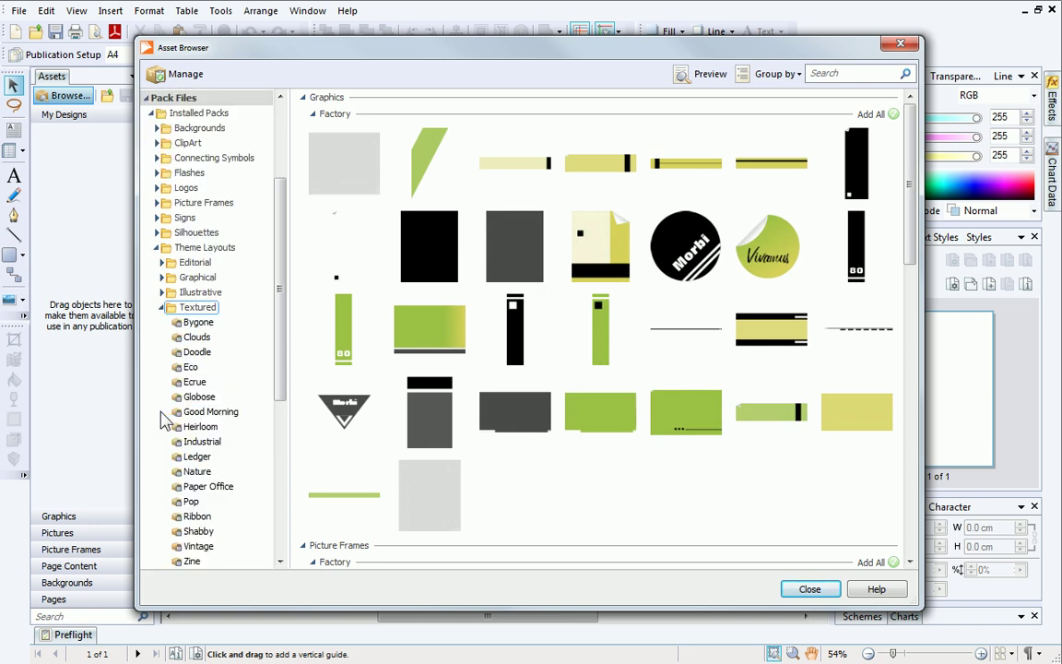
{"action": "left_click", "coordinate": [194, 354]}
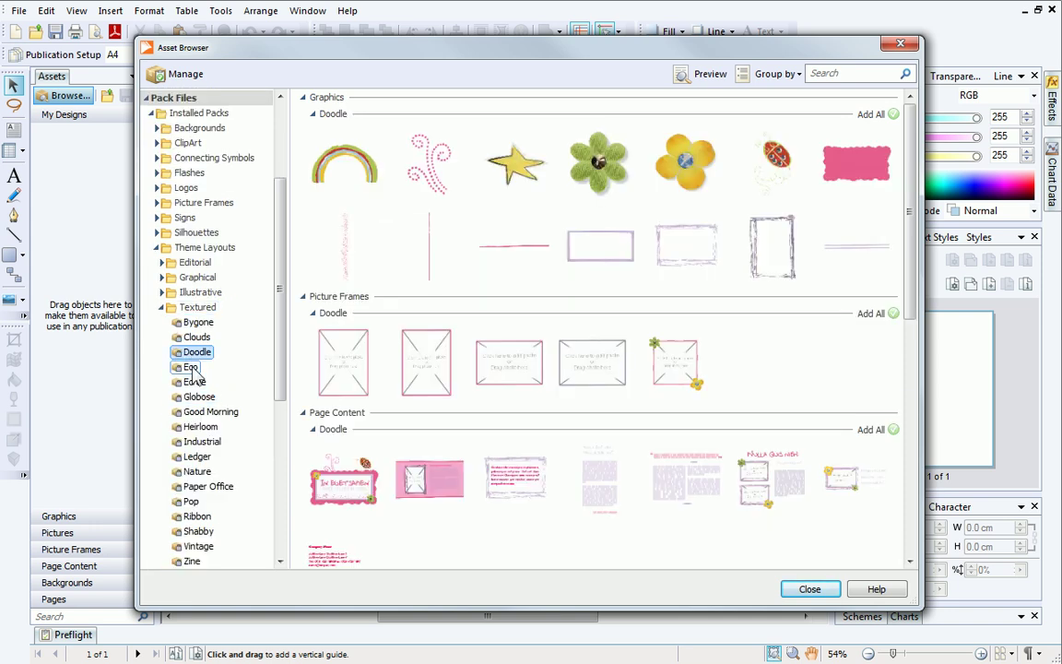
{"action": "left_click", "coordinate": [194, 383]}
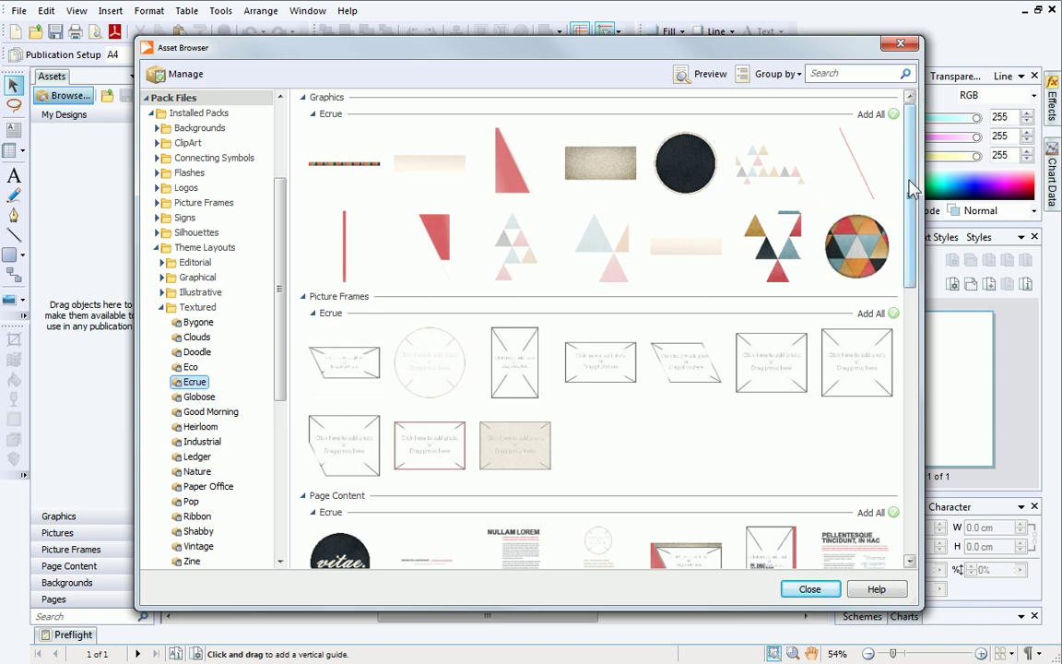
{"action": "left_click_drag", "start_coordinate": [910, 189], "coordinate": [912, 165]}
Add the triangle-circle, dark circle, beige texture and red triangle Ecrue graphics
{"action": "left_click", "coordinate": [858, 259]}
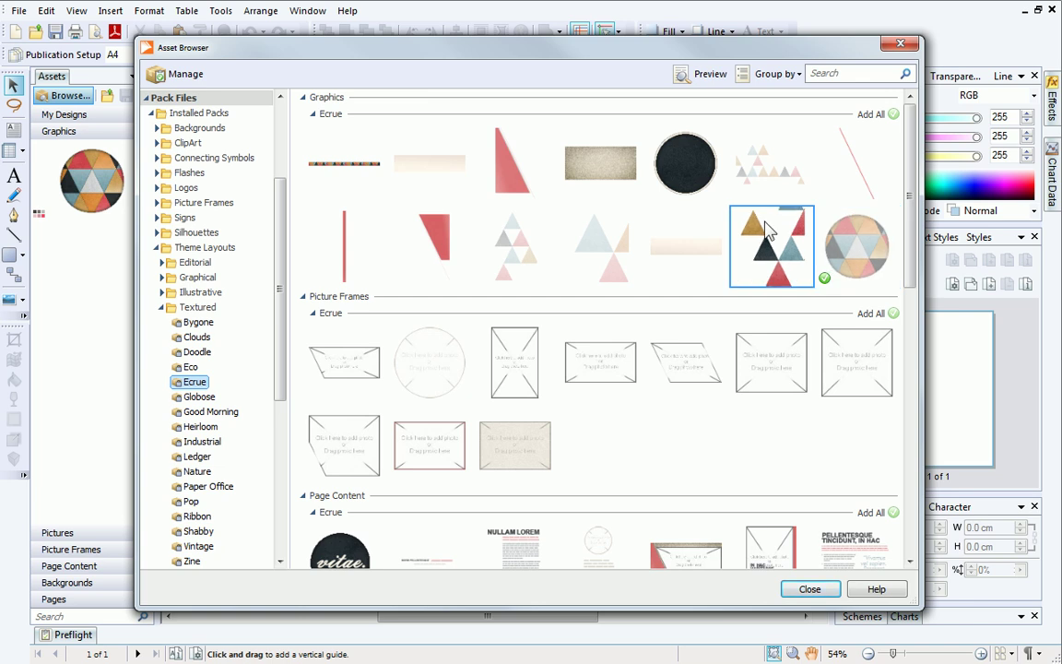
{"action": "left_click", "coordinate": [691, 175]}
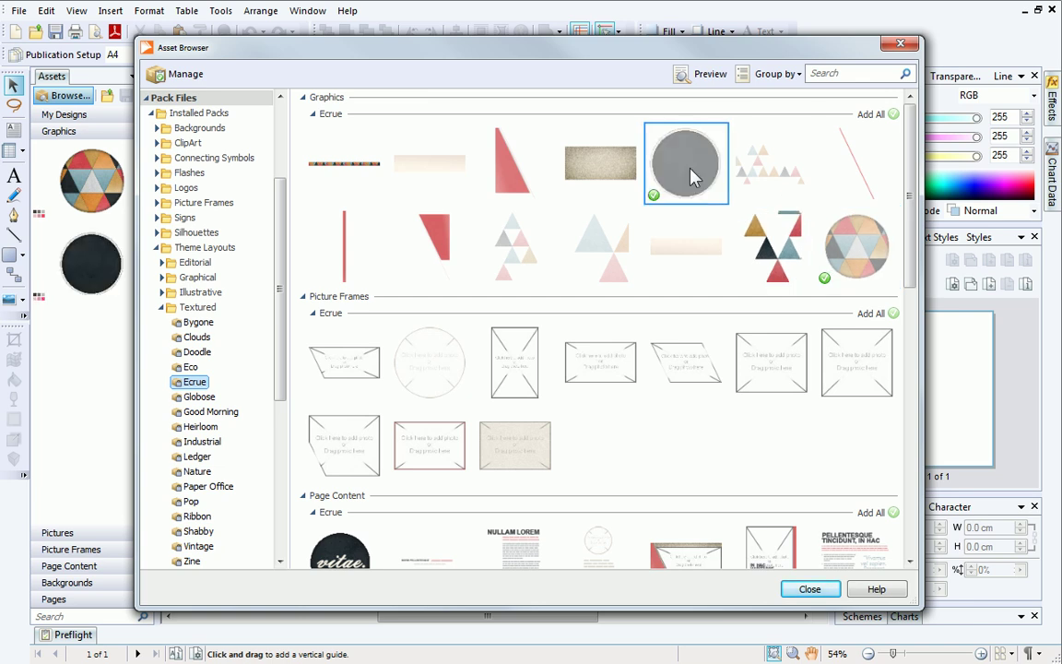
{"action": "left_click", "coordinate": [606, 176]}
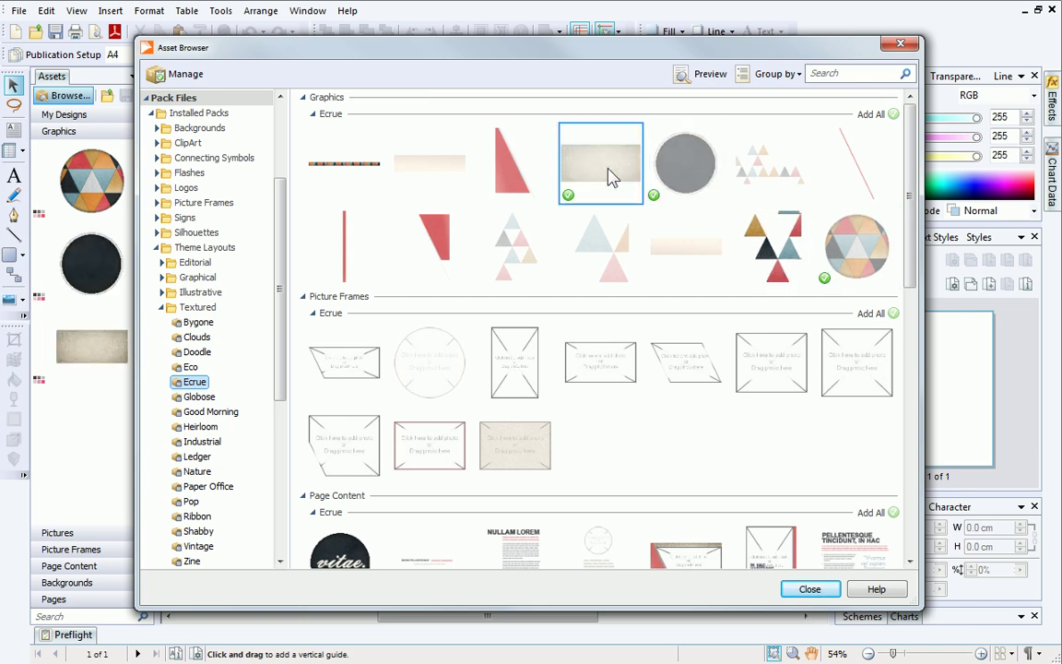
{"action": "left_click", "coordinate": [515, 164]}
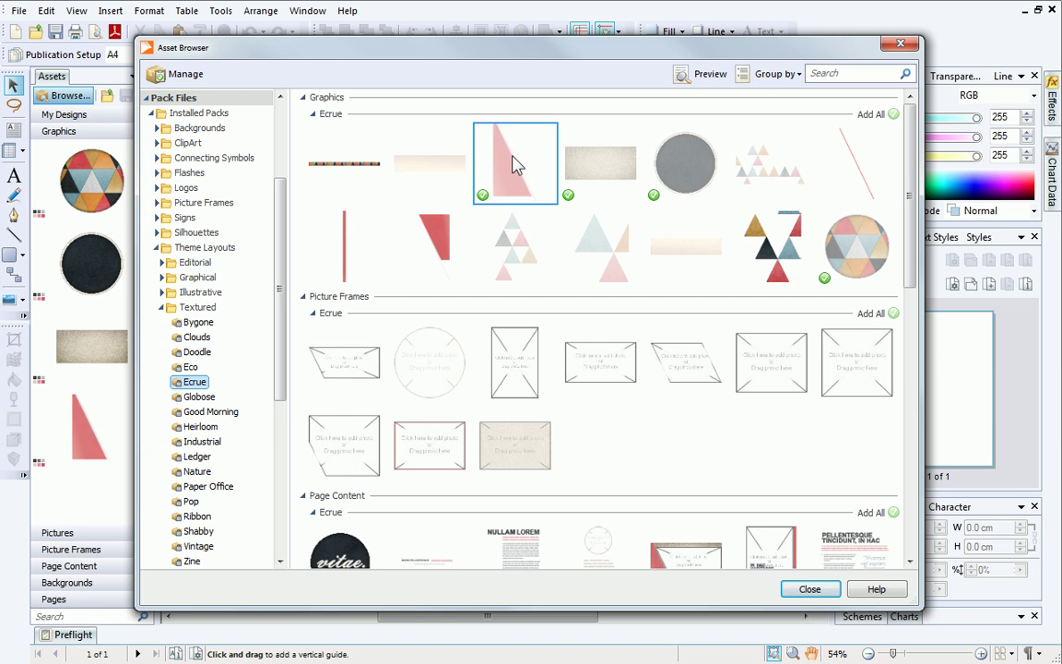
Add all Ecrue graphics, picture frames, page content, backgrounds and pages to the assets
{"action": "left_click", "coordinate": [872, 118]}
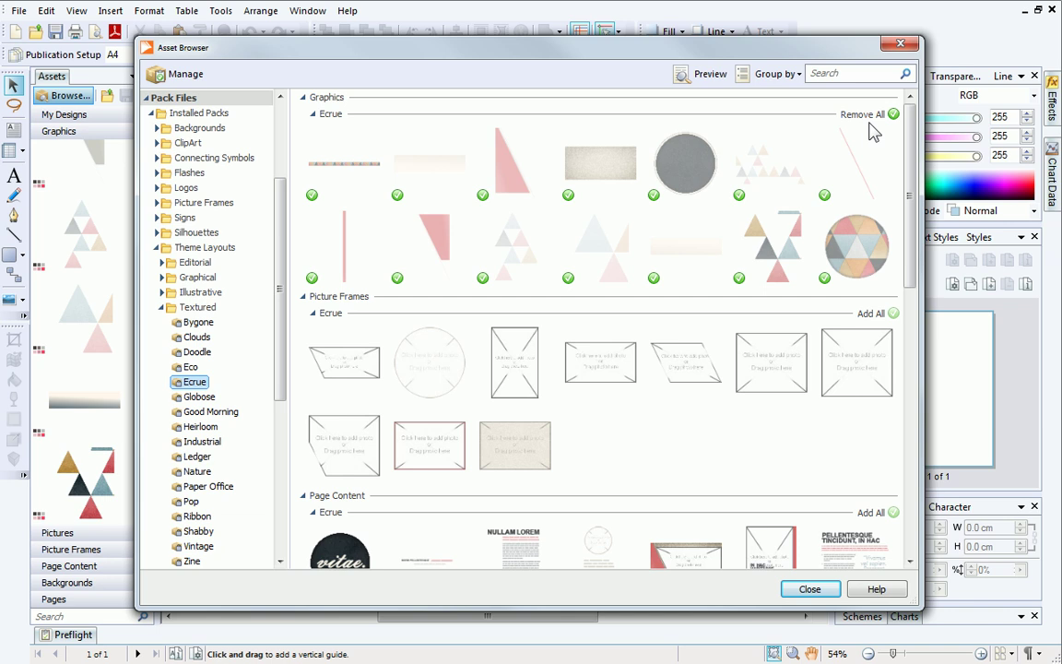
{"action": "left_click", "coordinate": [872, 315]}
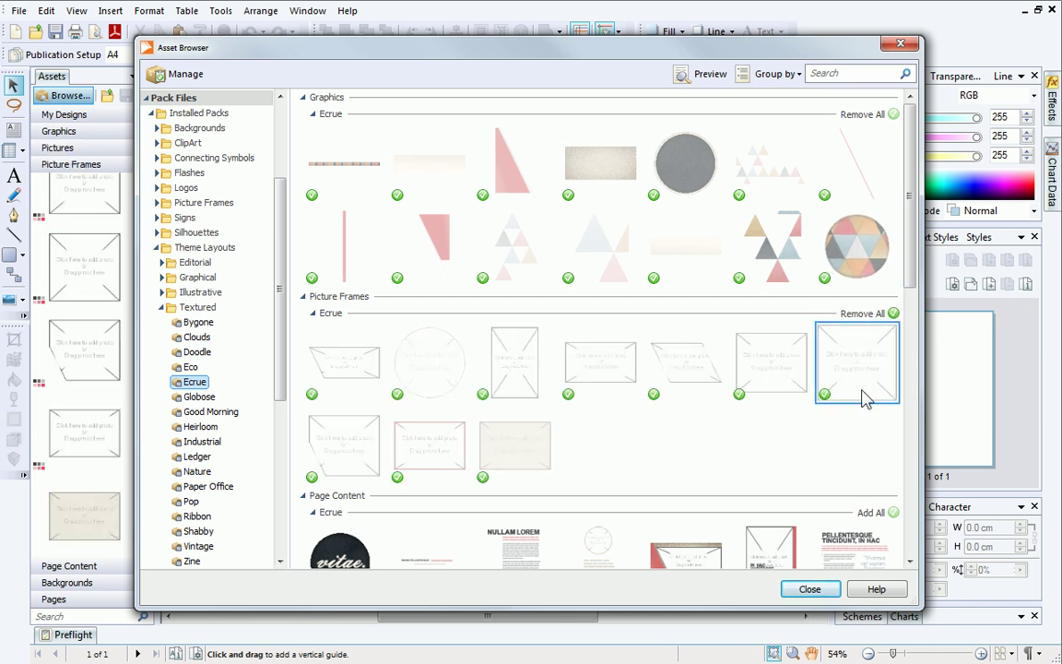
{"action": "left_click", "coordinate": [868, 512]}
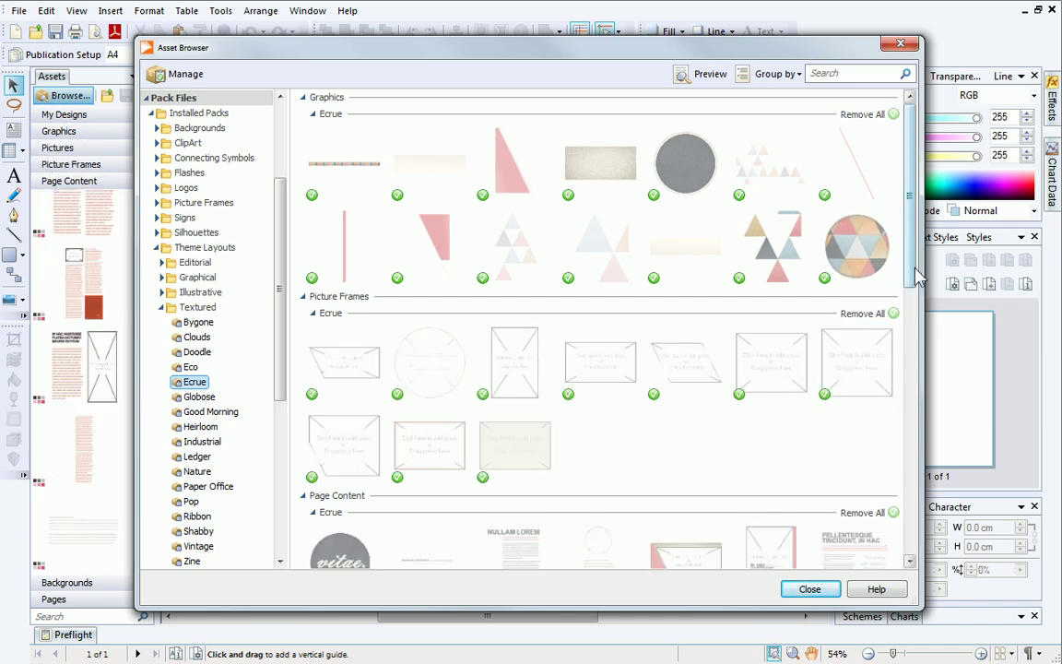
{"action": "left_click_drag", "start_coordinate": [915, 273], "coordinate": [914, 516]}
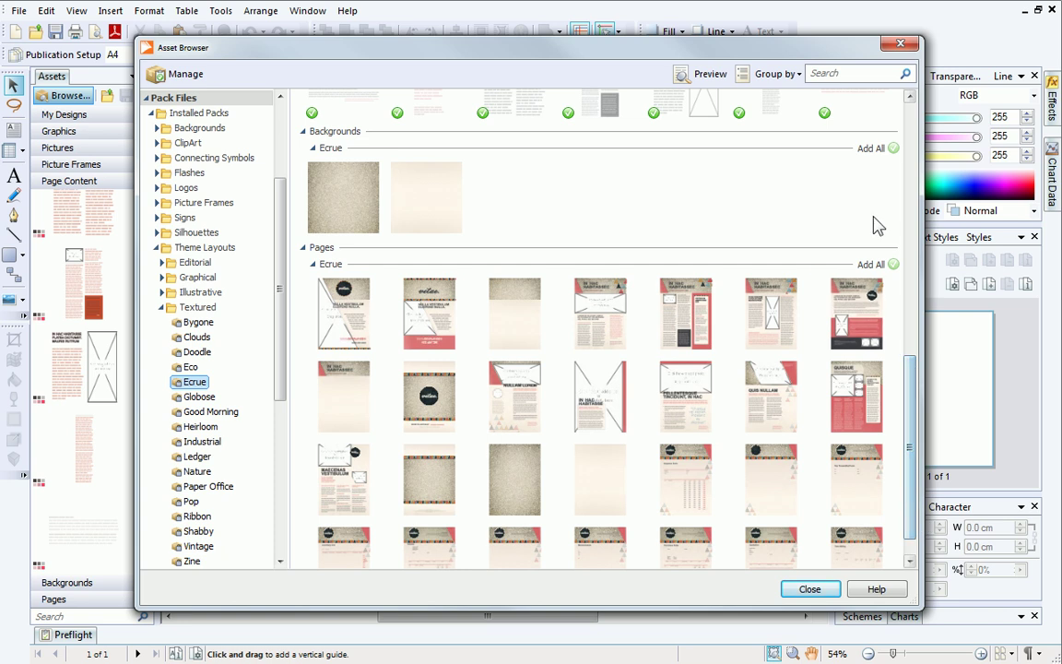
{"action": "left_click", "coordinate": [871, 149]}
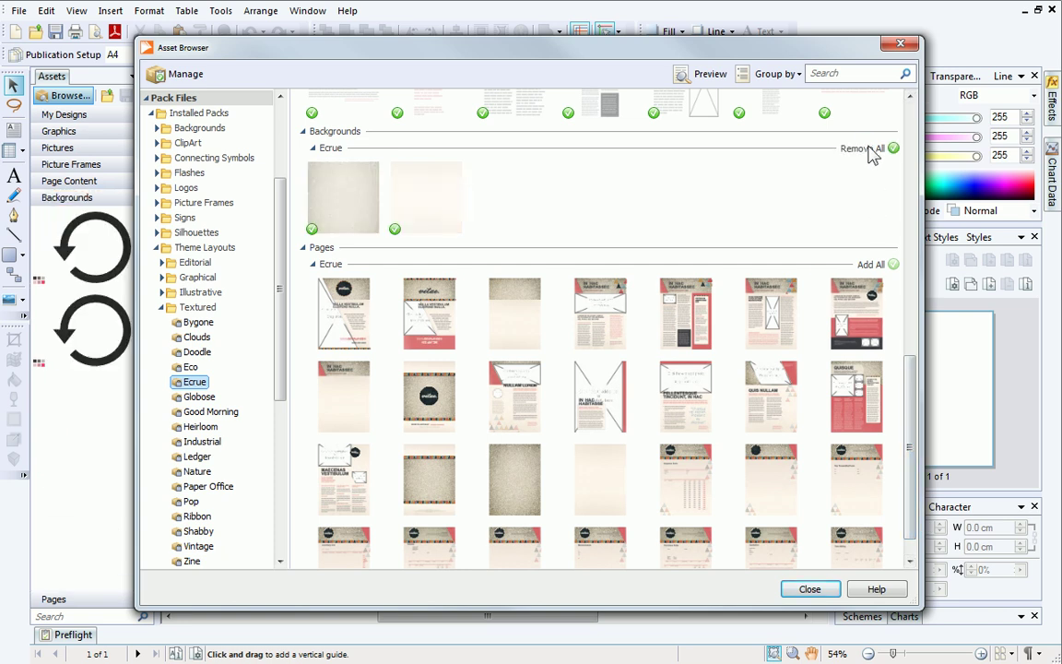
{"action": "left_click", "coordinate": [862, 265]}
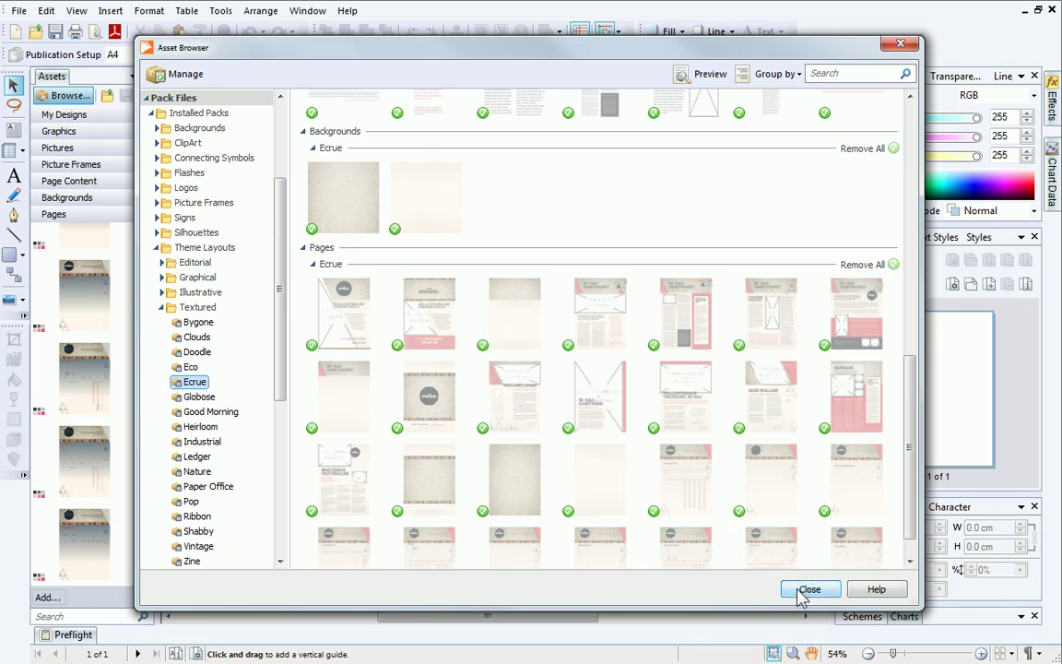
Close the Asset Browser and check the added Ecrue backgrounds, page content and picture frames
{"action": "left_click", "coordinate": [802, 594]}
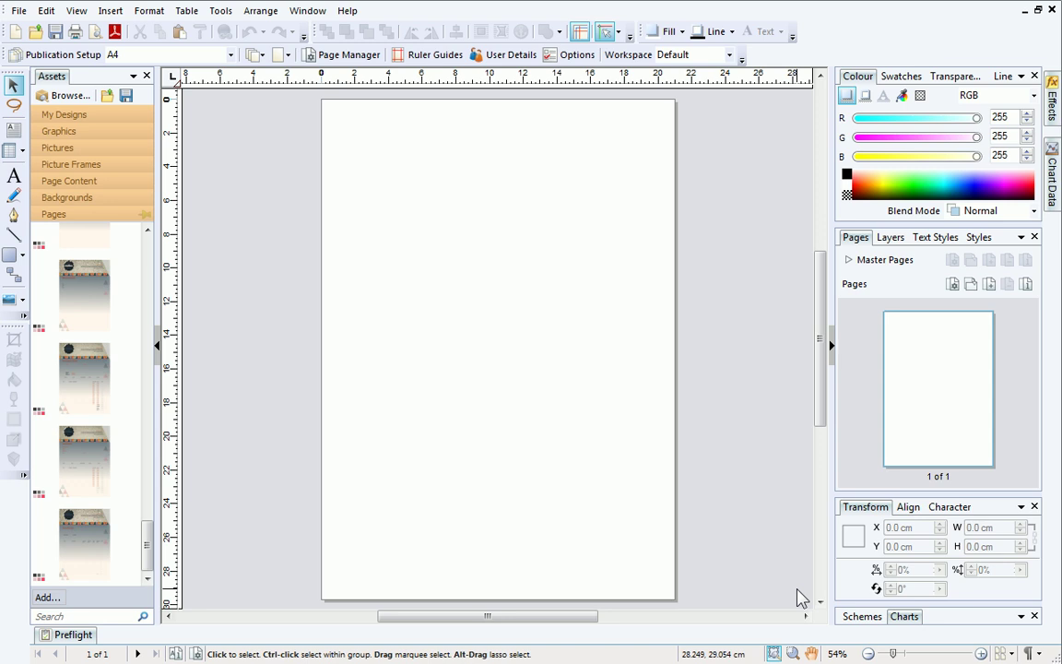
{"action": "left_click", "coordinate": [109, 199]}
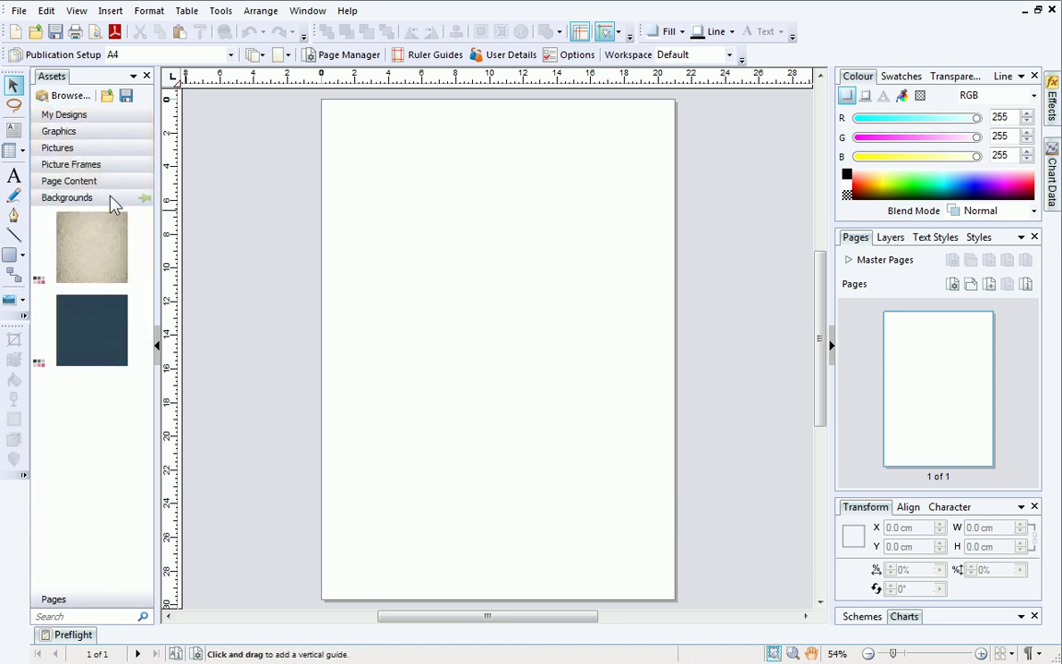
{"action": "left_click", "coordinate": [106, 182]}
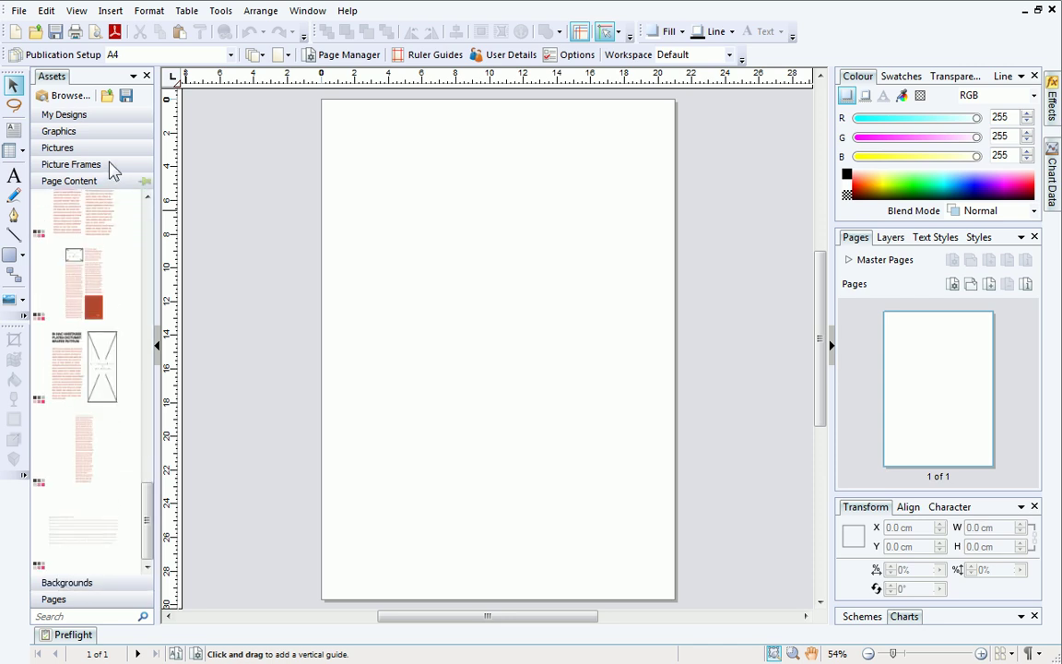
{"action": "left_click", "coordinate": [113, 172]}
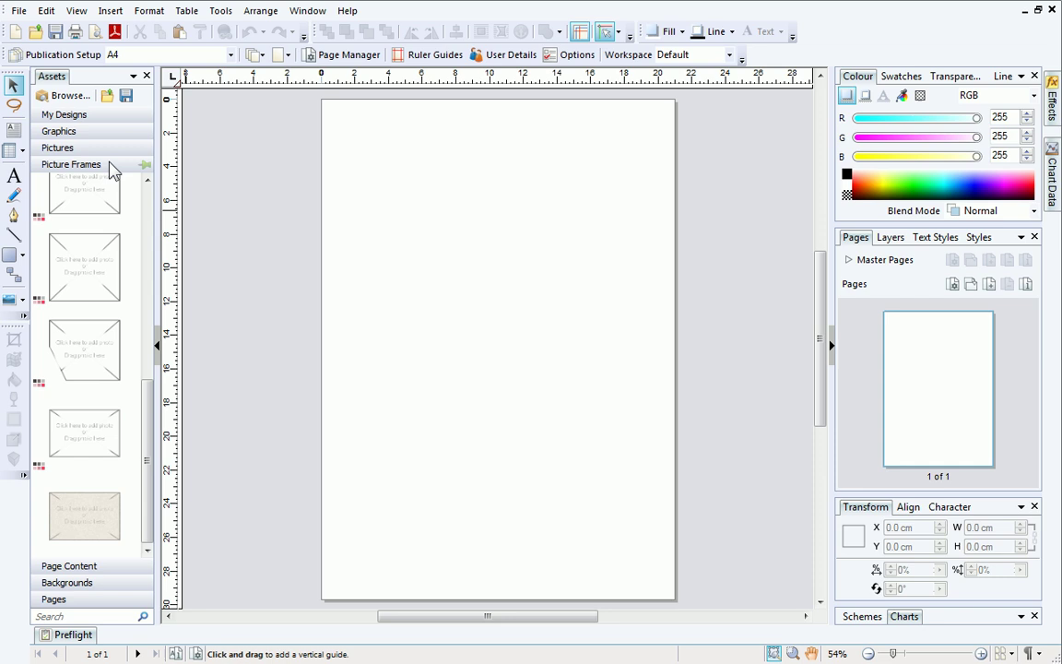
Add the Ecrue NULLAM LOREM page design from the Pages assets as page 2
{"action": "left_click", "coordinate": [77, 599]}
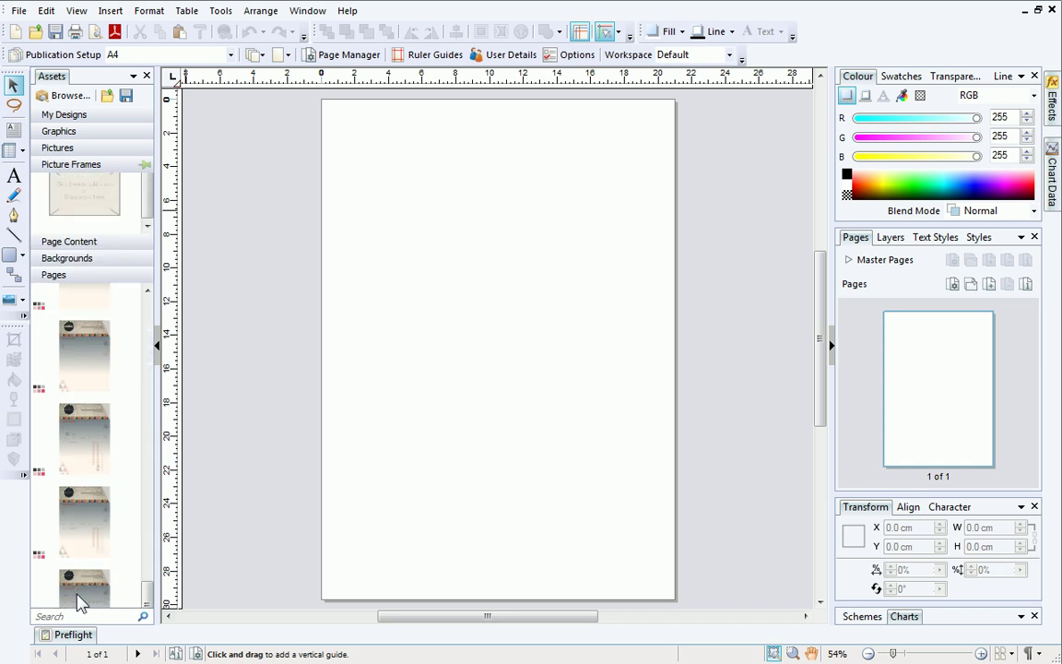
{"action": "left_click_drag", "start_coordinate": [147, 550], "coordinate": [149, 277]}
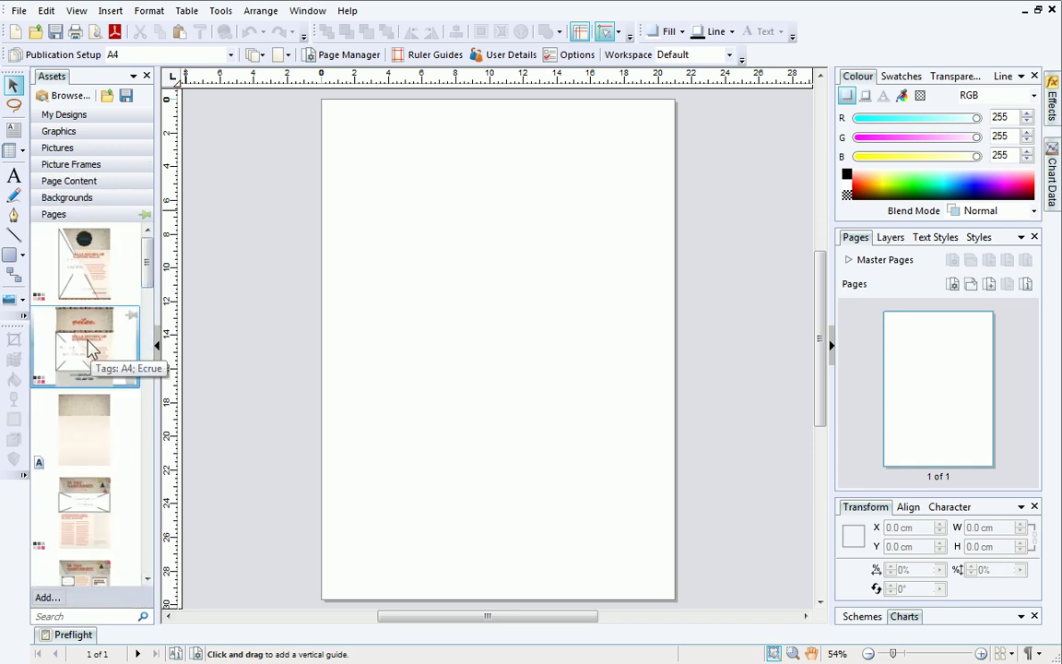
{"action": "left_click_drag", "start_coordinate": [90, 348], "coordinate": [508, 348]}
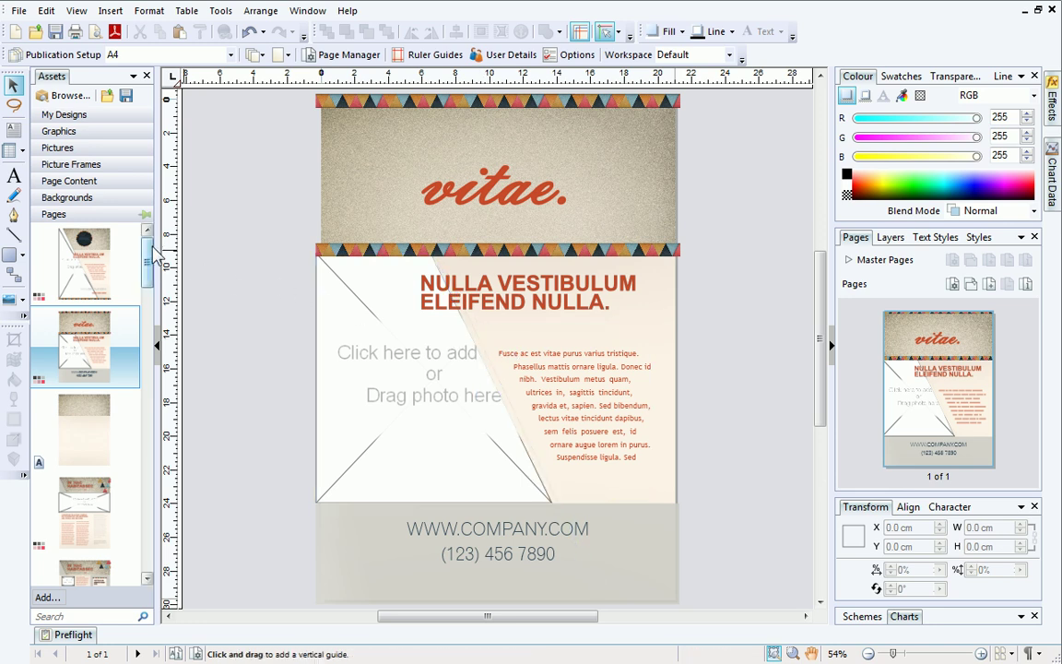
{"action": "left_click_drag", "start_coordinate": [146, 258], "coordinate": [651, 353]}
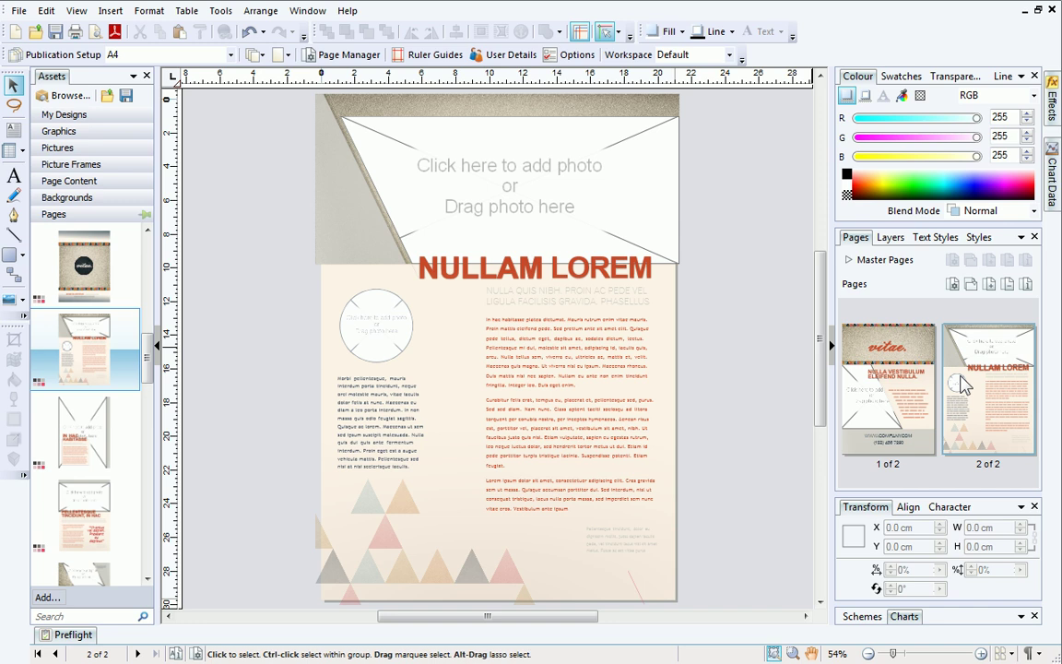
Insert a blank page after page 1 and cover it with the beige Ecrue texture background
{"action": "left_click", "coordinate": [990, 284]}
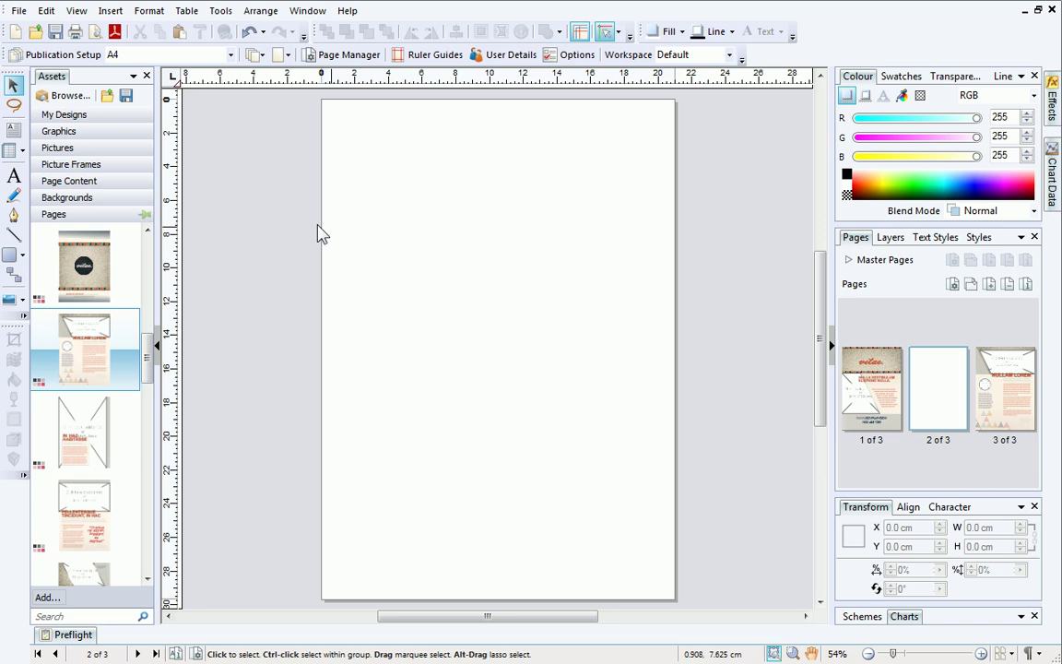
{"action": "left_click", "coordinate": [104, 198]}
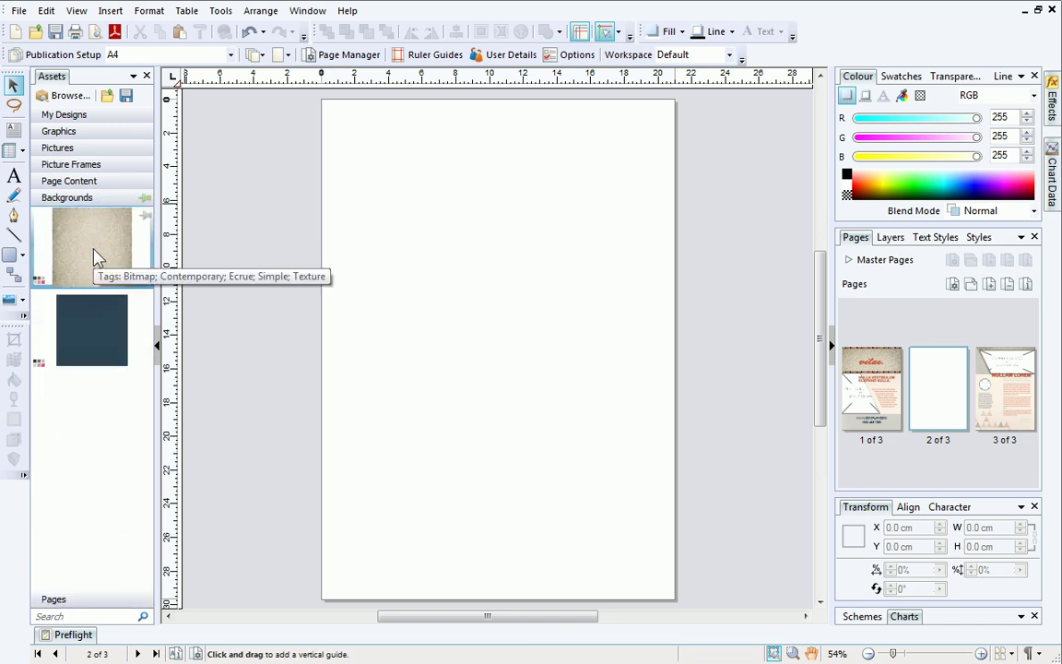
{"action": "left_click_drag", "start_coordinate": [92, 253], "coordinate": [514, 279]}
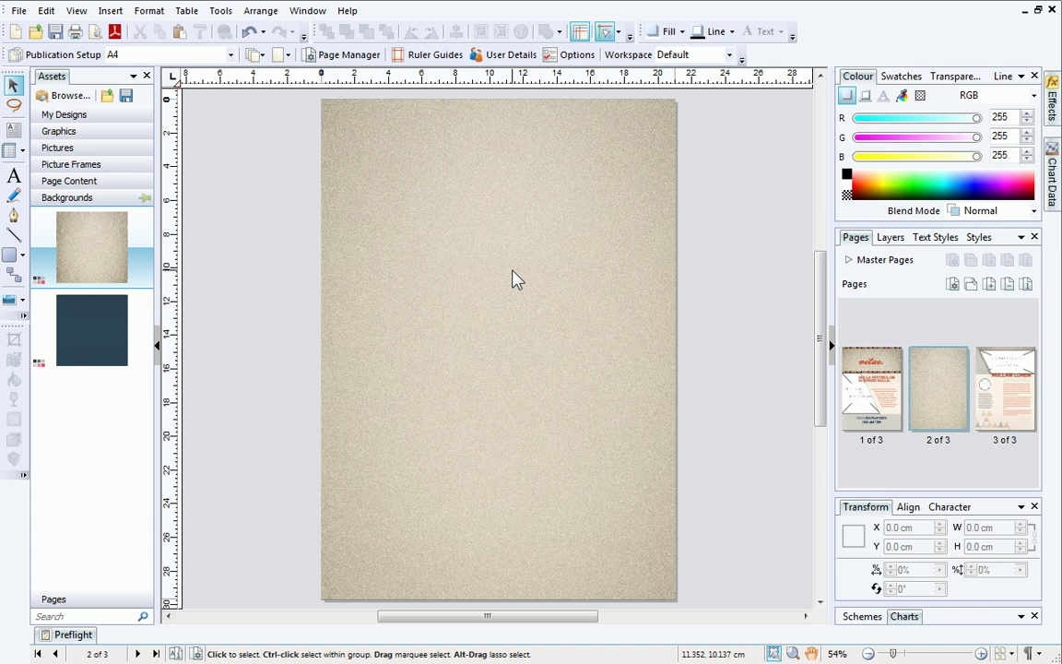
{"action": "left_click", "coordinate": [119, 184]}
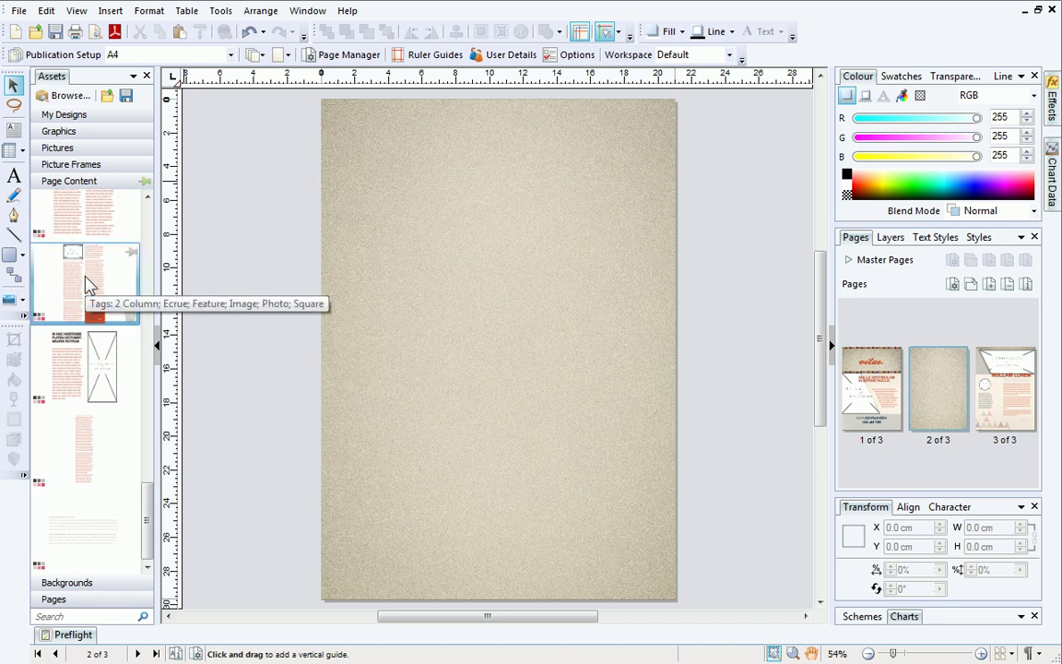
Place the two-column article, IN HAC HABITASSEC header and VIVAMUS VEL SAPIEN column on page 2
{"action": "left_click_drag", "start_coordinate": [90, 284], "coordinate": [554, 378]}
{"action": "left_click_drag", "start_coordinate": [553, 373], "coordinate": [556, 383]}
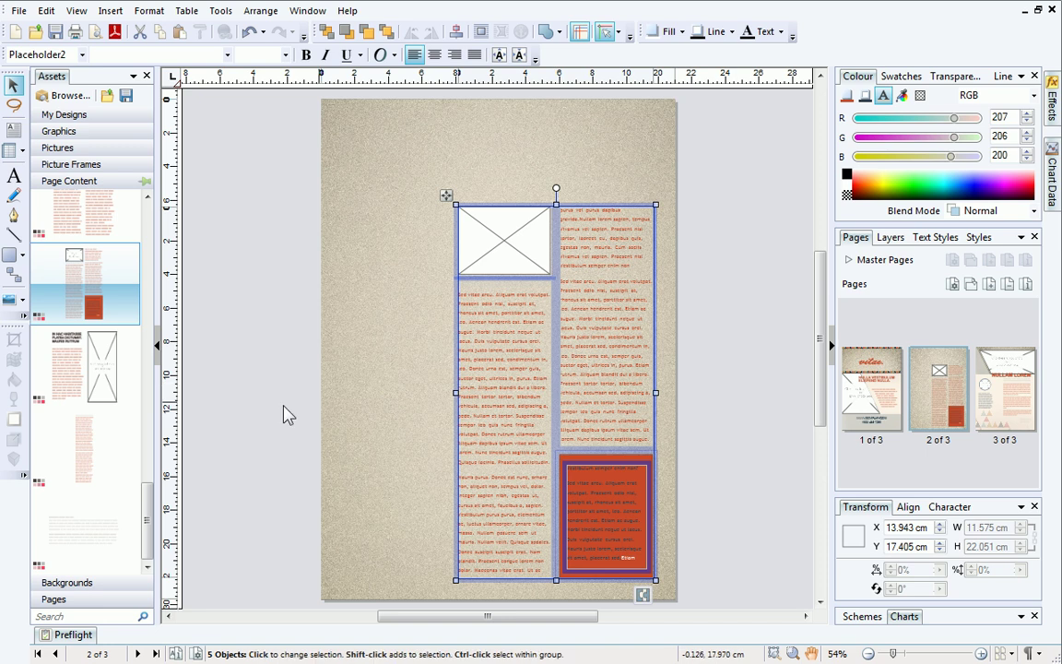
{"action": "left_click_drag", "start_coordinate": [147, 491], "coordinate": [147, 387]}
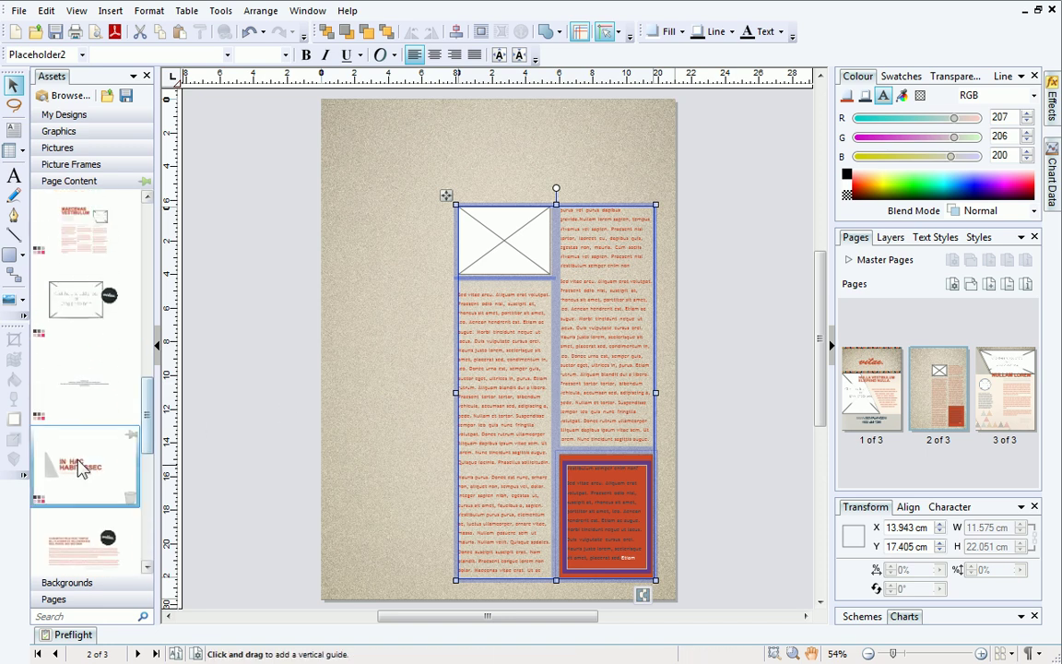
{"action": "left_click_drag", "start_coordinate": [83, 461], "coordinate": [481, 157]}
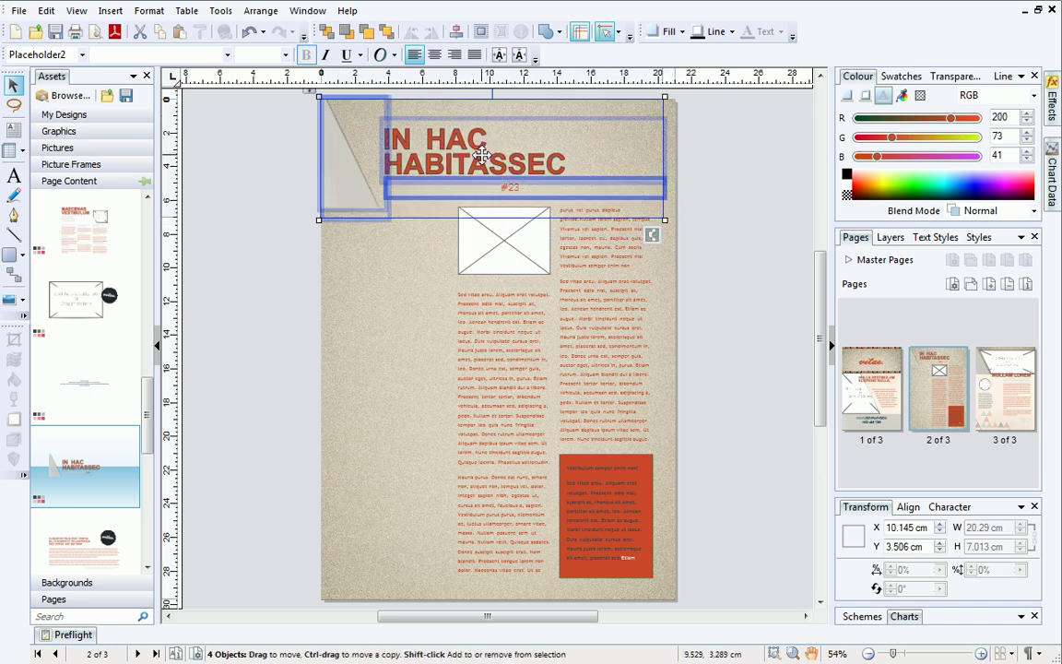
{"action": "left_click_drag", "start_coordinate": [146, 406], "coordinate": [157, 327]}
{"action": "left_click_drag", "start_coordinate": [83, 403], "coordinate": [393, 348]}
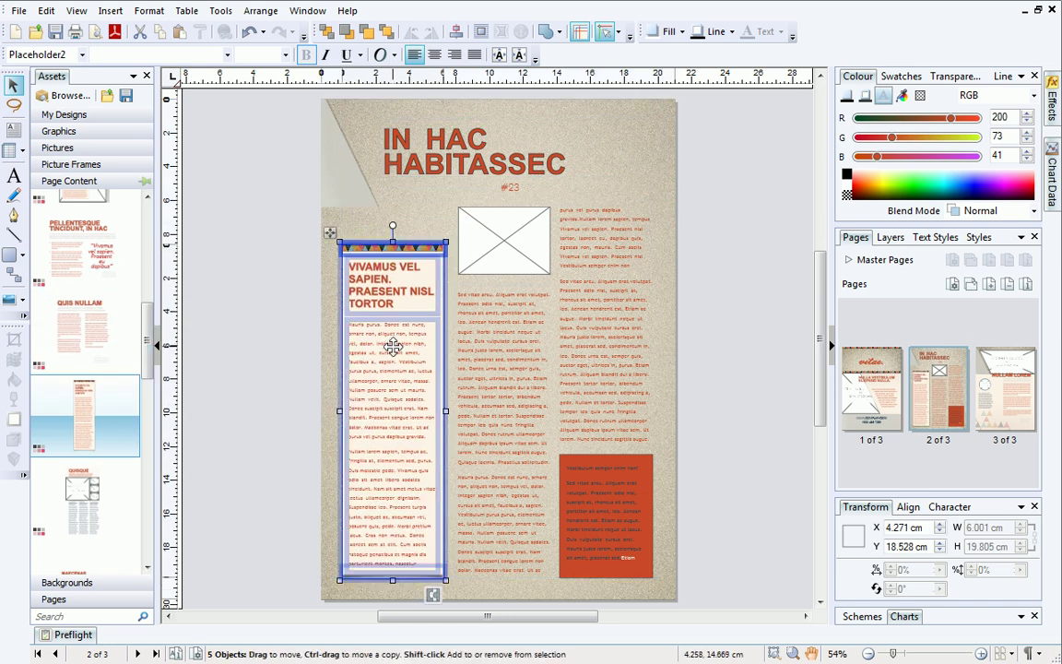
{"action": "left_click", "coordinate": [259, 396]}
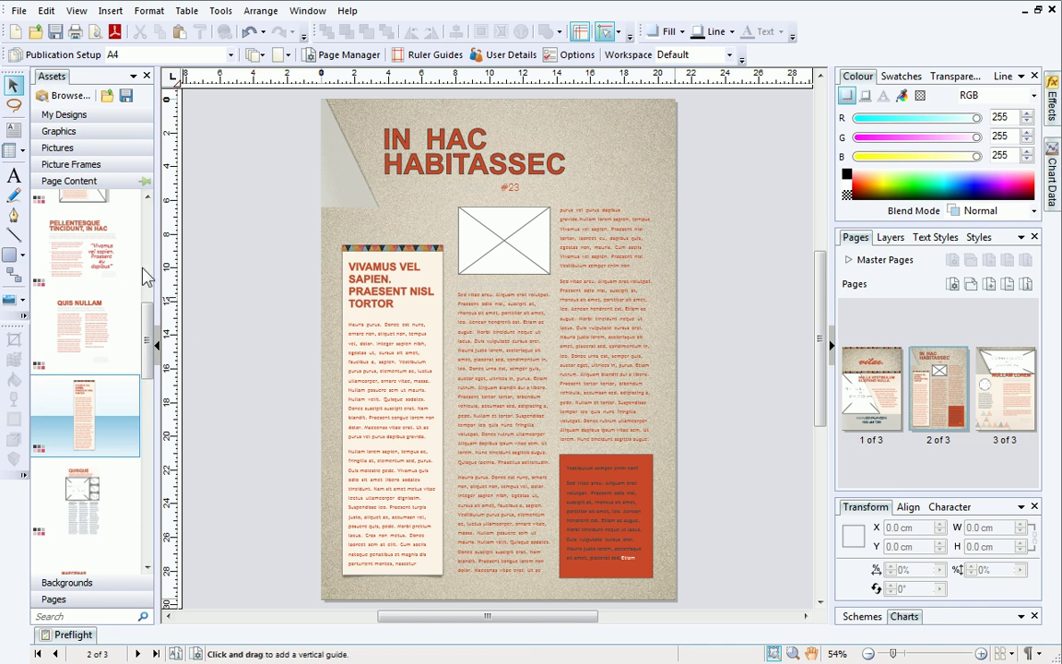
Add a rectangular picture frame at the foot of the left column, shrunk to fit
{"action": "left_click", "coordinate": [125, 166]}
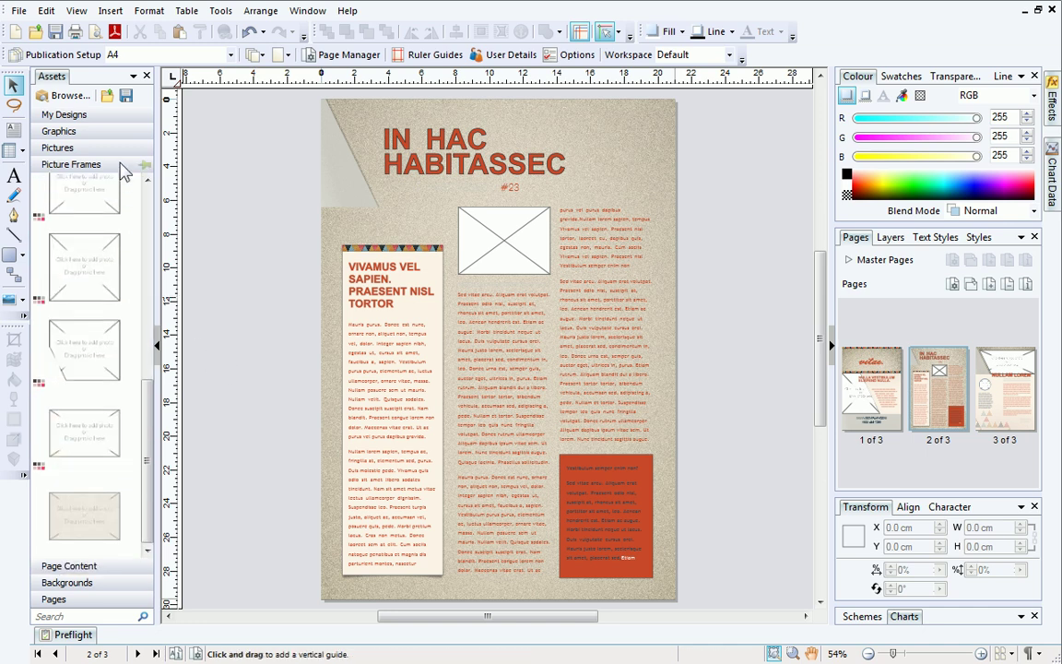
{"action": "left_click_drag", "start_coordinate": [125, 432], "coordinate": [397, 523]}
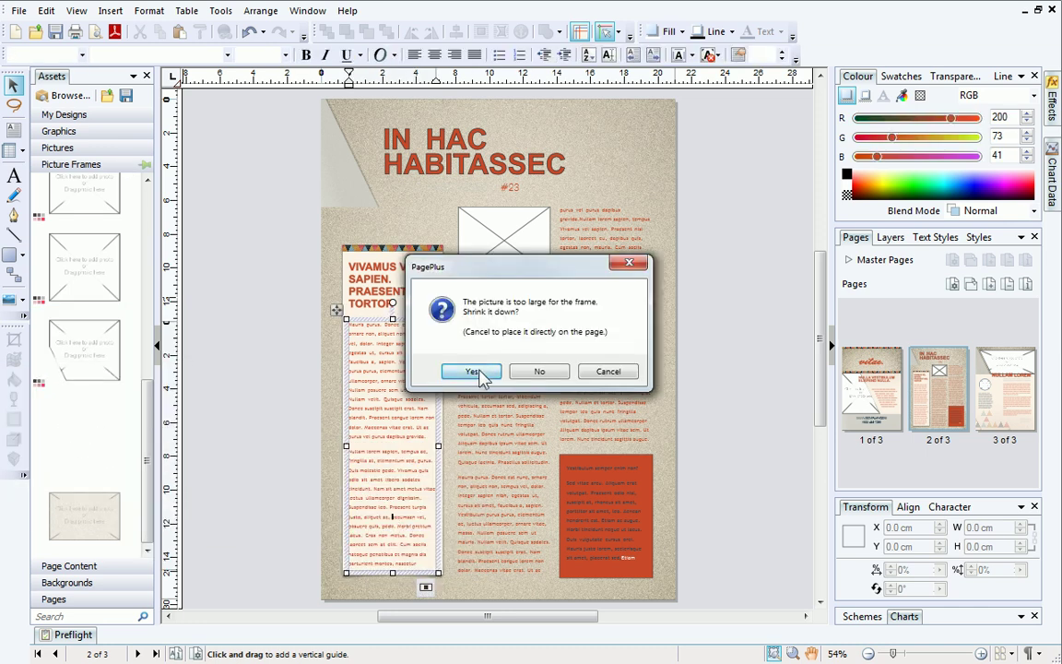
{"action": "left_click", "coordinate": [471, 372]}
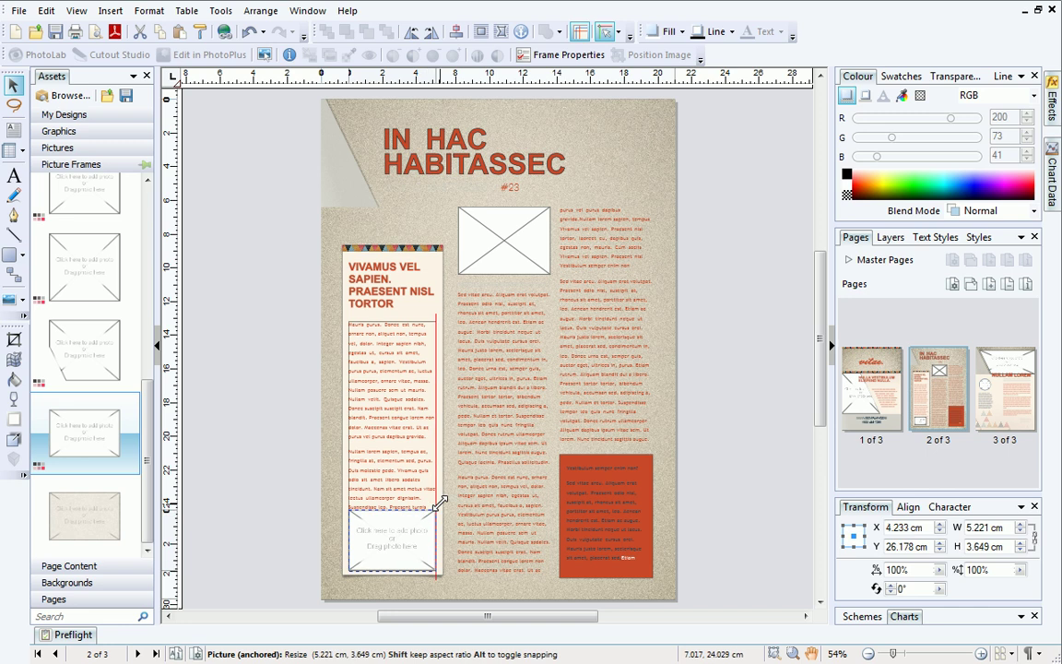
{"action": "left_click_drag", "start_coordinate": [440, 502], "coordinate": [439, 505]}
Place the circular picture frame at the top right beside the heading
{"action": "left_click_drag", "start_coordinate": [146, 396], "coordinate": [152, 231]}
{"action": "left_click_drag", "start_coordinate": [84, 295], "coordinate": [626, 145]}
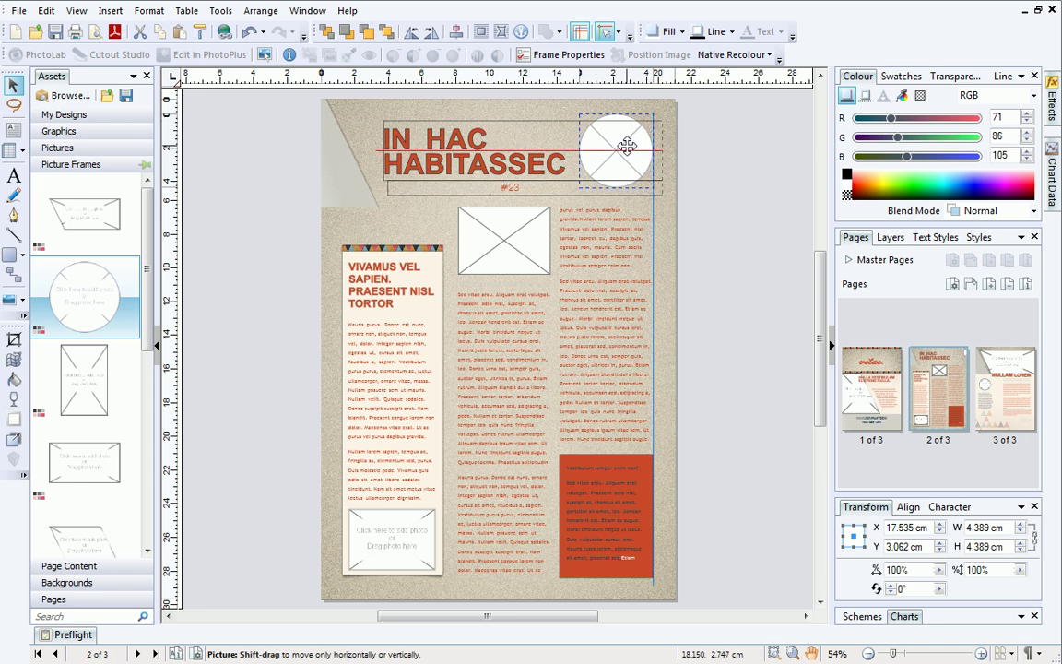
{"action": "left_click", "coordinate": [697, 210]}
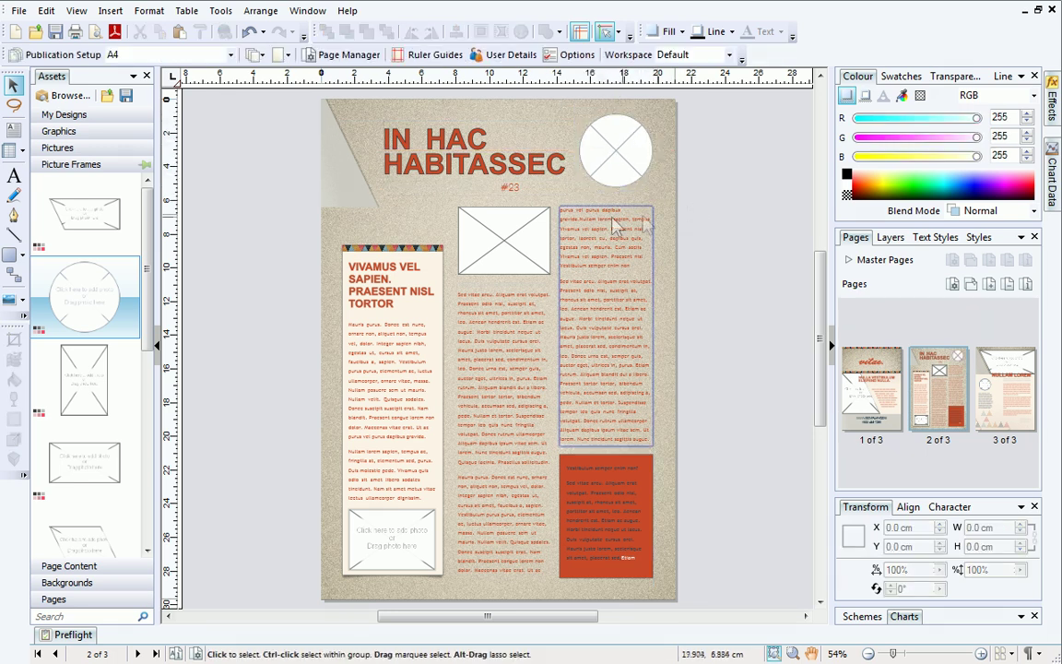
Place an enlarged dark circle badge behind the round photo frame, centred around it
{"action": "left_click", "coordinate": [141, 136]}
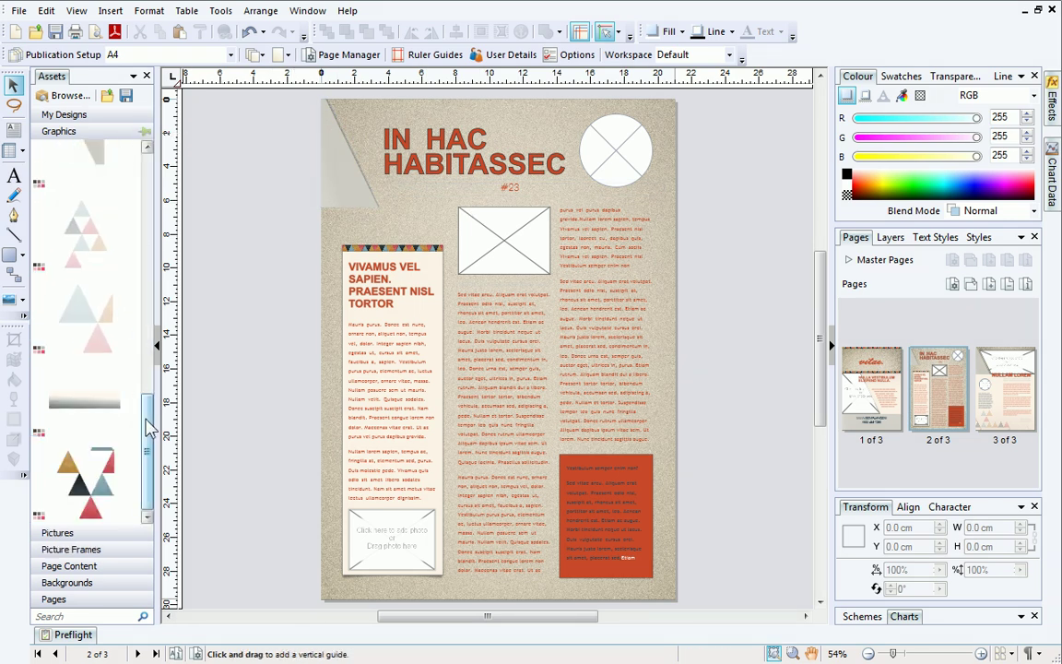
{"action": "scroll", "coordinate": [152, 313], "scroll_direction": "down", "scroll_amount": 3}
{"action": "scroll", "coordinate": [152, 313], "scroll_direction": "up", "scroll_amount": 5}
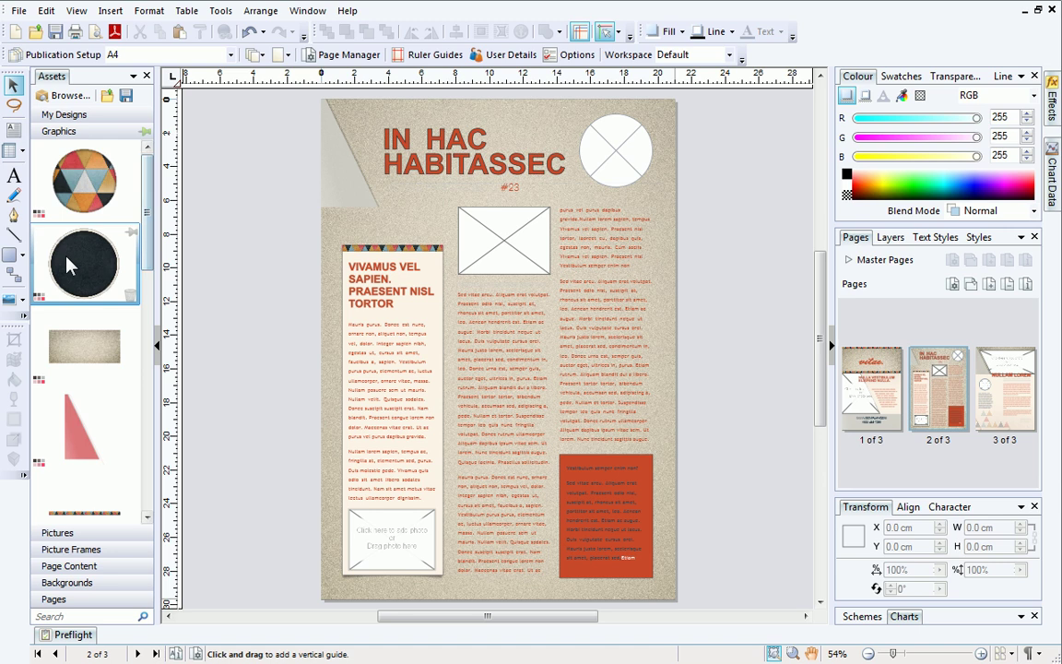
{"action": "left_click_drag", "start_coordinate": [67, 264], "coordinate": [706, 148]}
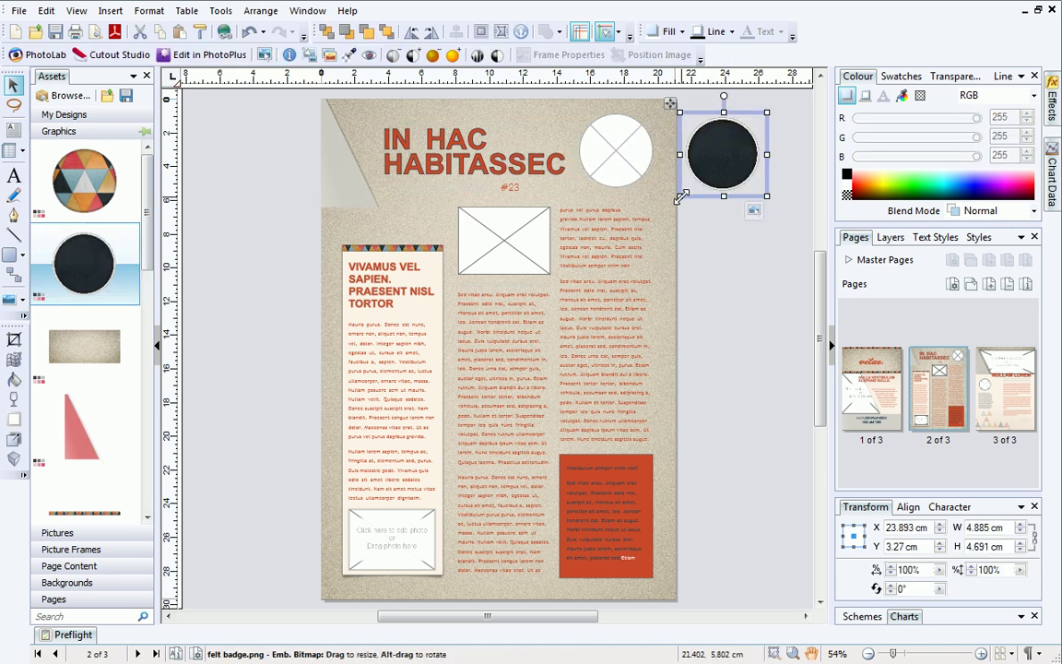
{"action": "left_click_drag", "start_coordinate": [645, 219], "coordinate": [626, 241]}
{"action": "left_click_drag", "start_coordinate": [710, 182], "coordinate": [632, 163]}
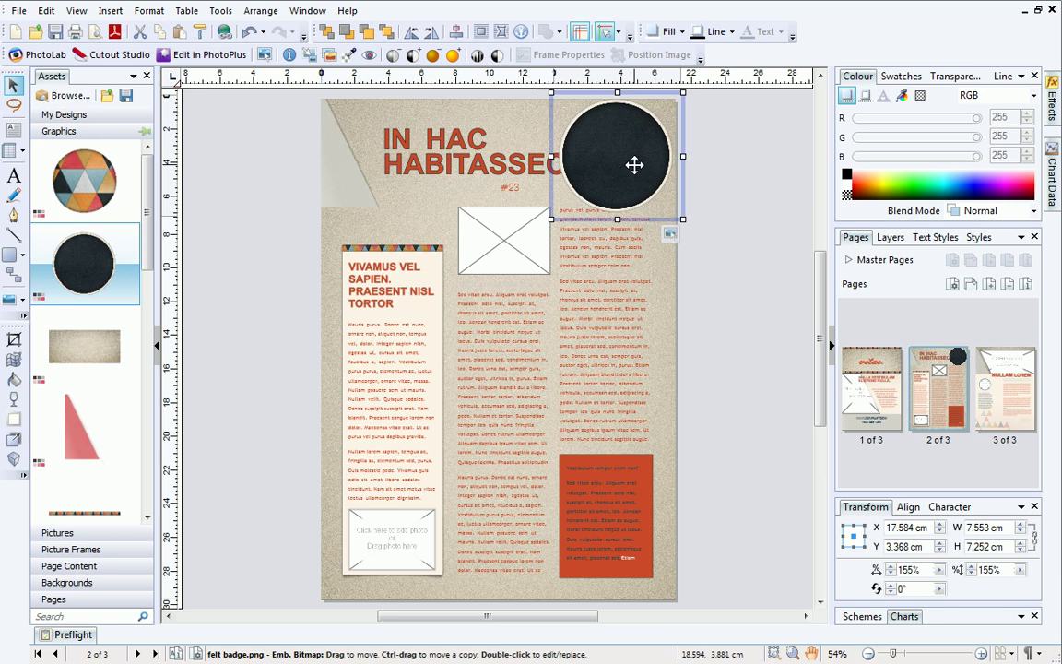
{"action": "left_click", "coordinate": [324, 35]}
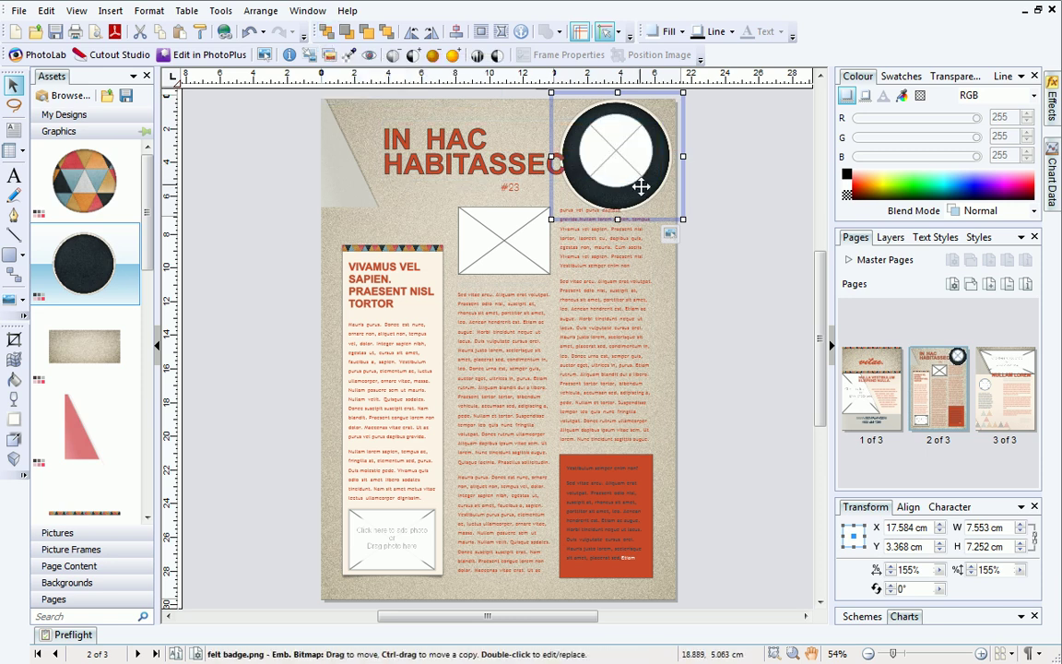
{"action": "left_click_drag", "start_coordinate": [652, 193], "coordinate": [656, 184]}
{"action": "left_click", "coordinate": [771, 262]}
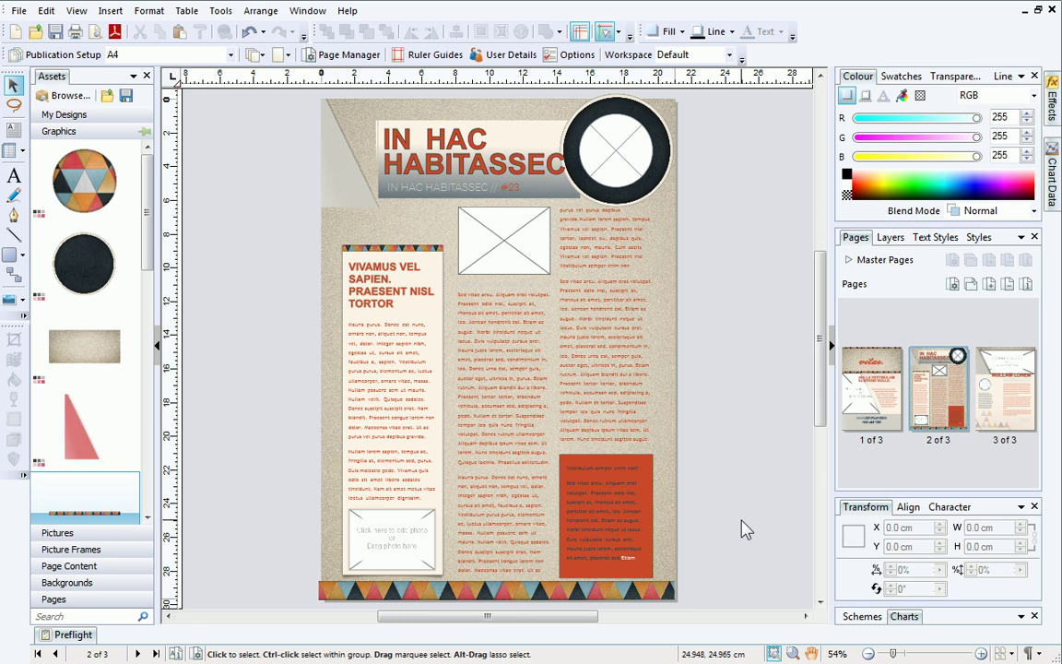
Try the Active 02, Active 03, Aperture 01 and Aperture 02 schemes, then apply Aperture 03
{"action": "left_click", "coordinate": [859, 616]}
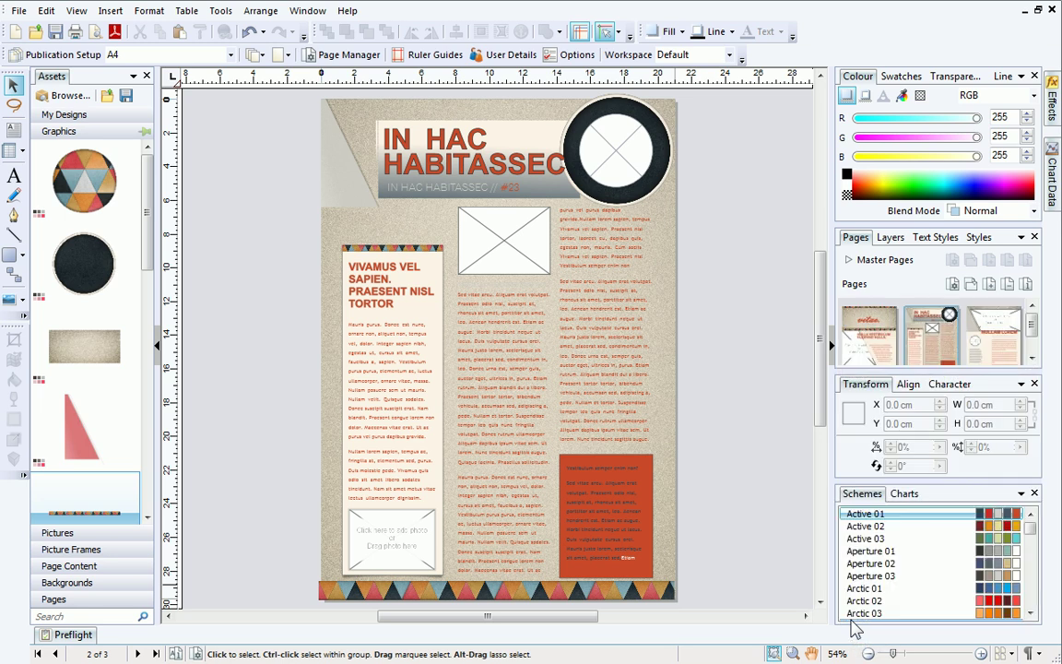
{"action": "left_click", "coordinate": [886, 531]}
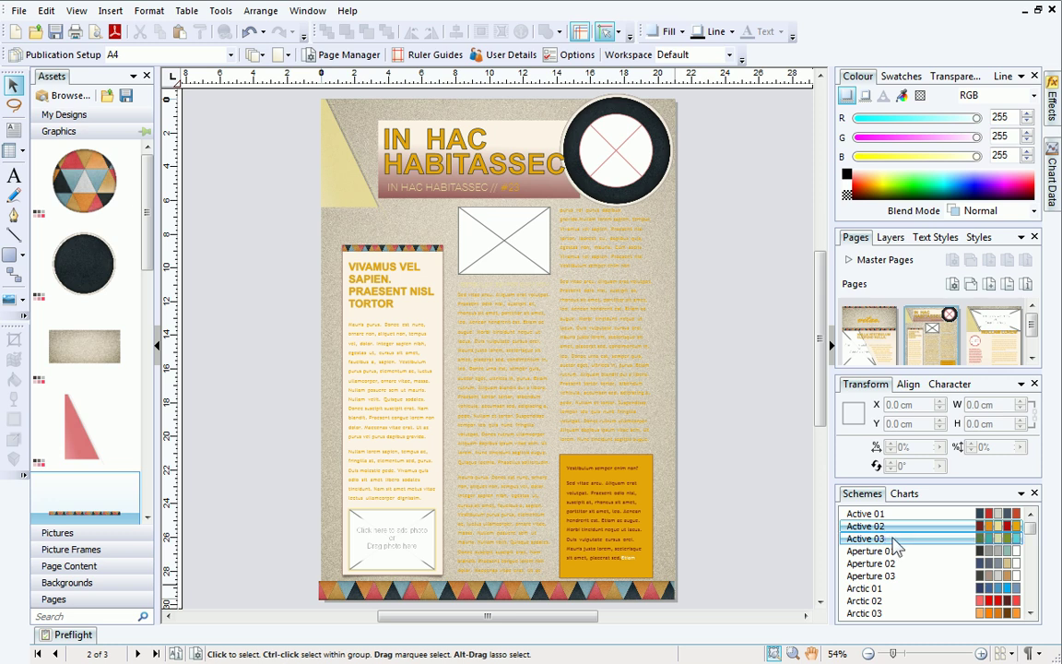
{"action": "left_click", "coordinate": [886, 538]}
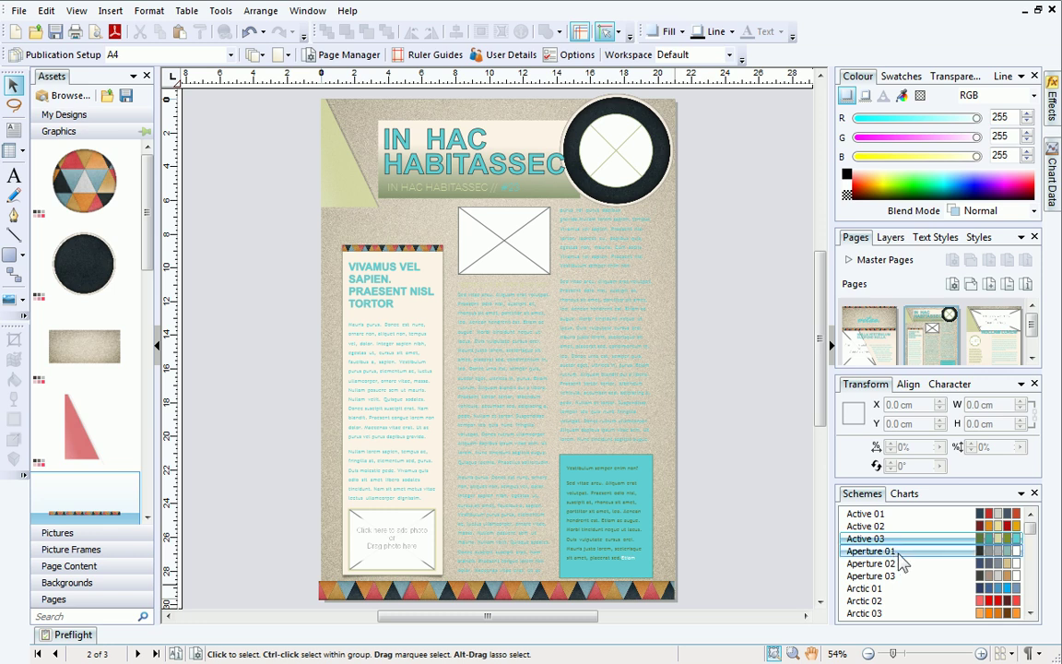
{"action": "left_click", "coordinate": [899, 553]}
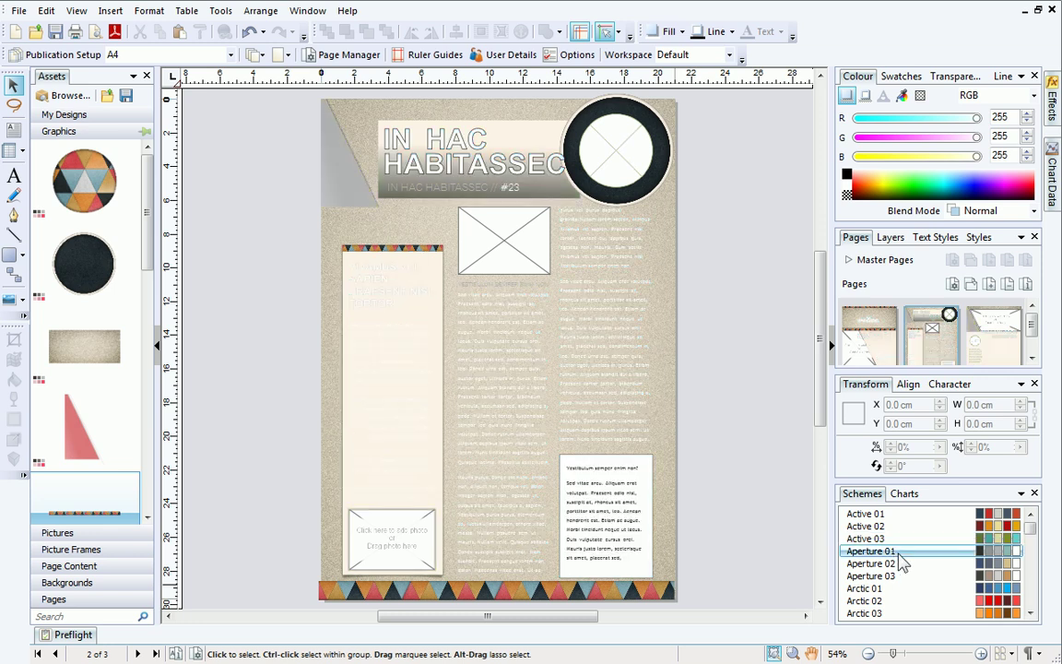
{"action": "left_click", "coordinate": [898, 564]}
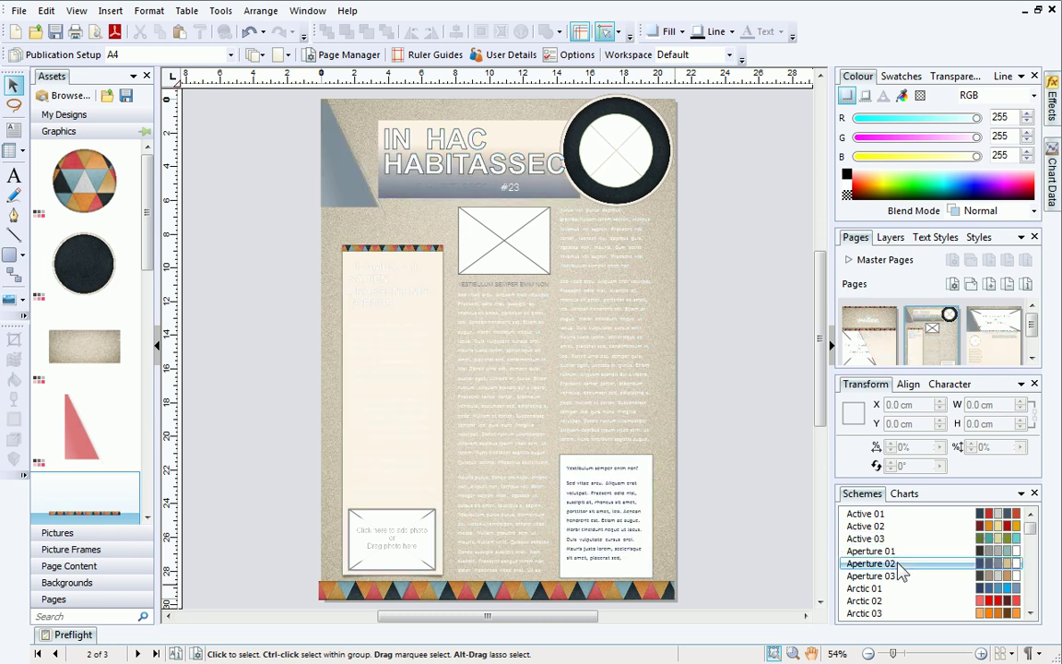
{"action": "left_click", "coordinate": [898, 578]}
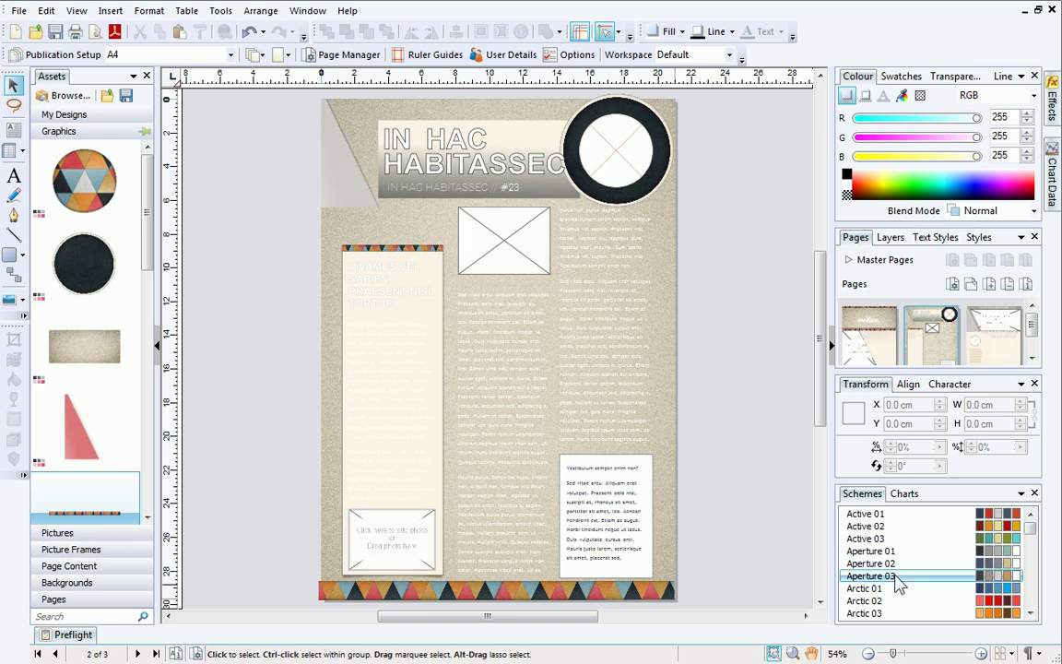